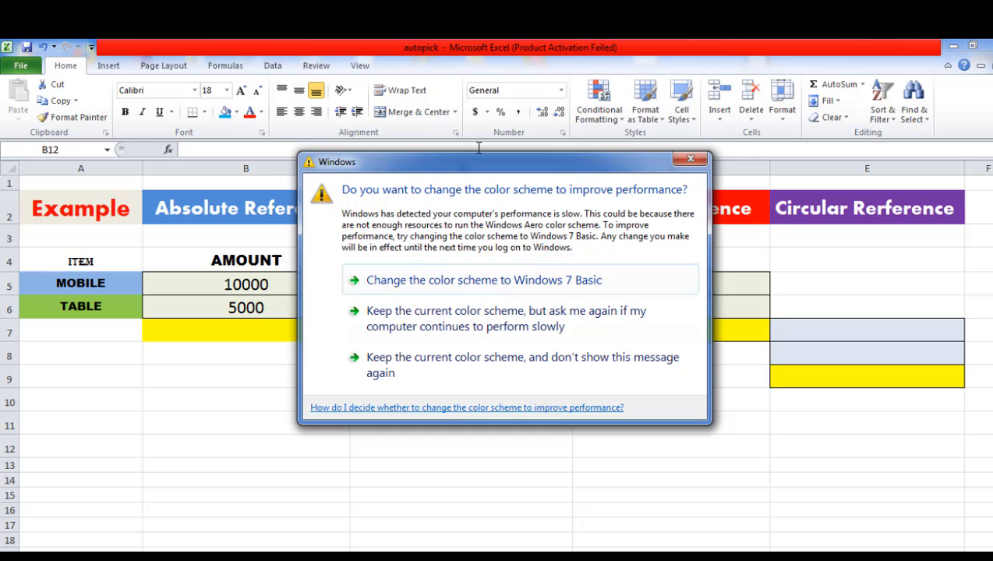
Step: Dismiss the Windows color scheme prompt without changing the scheme
left_click(689, 162)
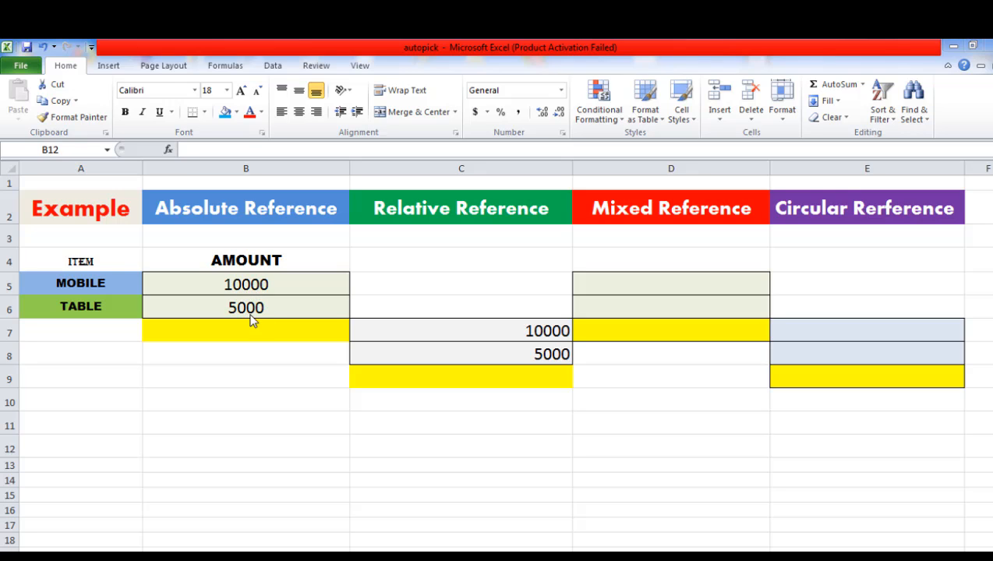
key("shift+Right")
key("shift+Right")
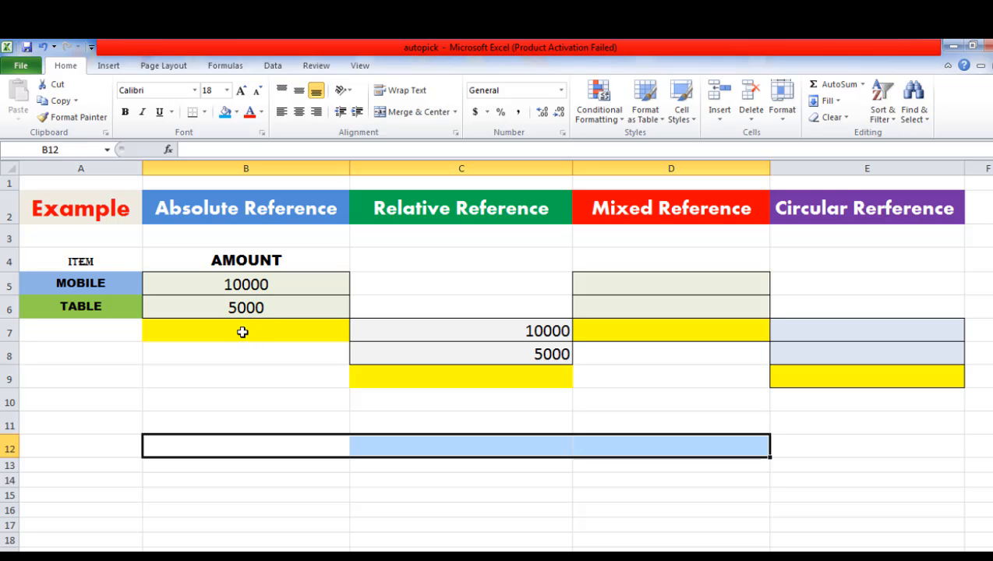
Step: Total the two amounts in B7 with absolute references, using the formula =SUM($B$5:$B$6)
left_click(242, 332)
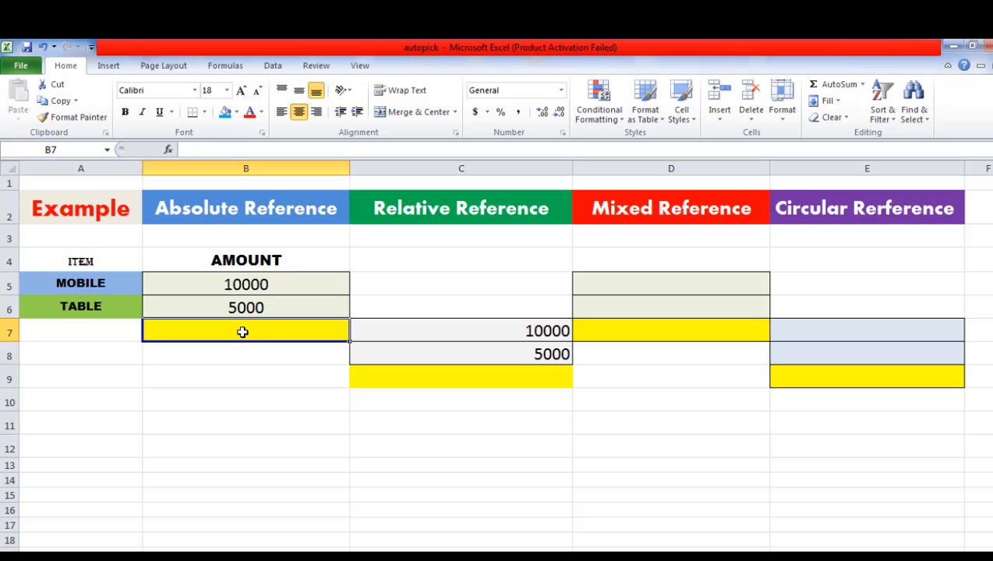
type("=")
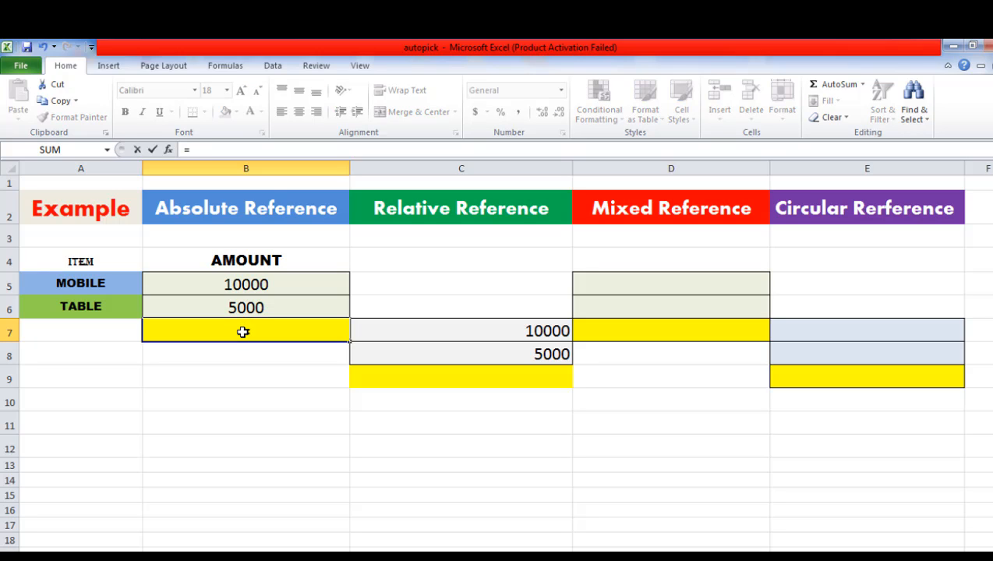
type("SUM")
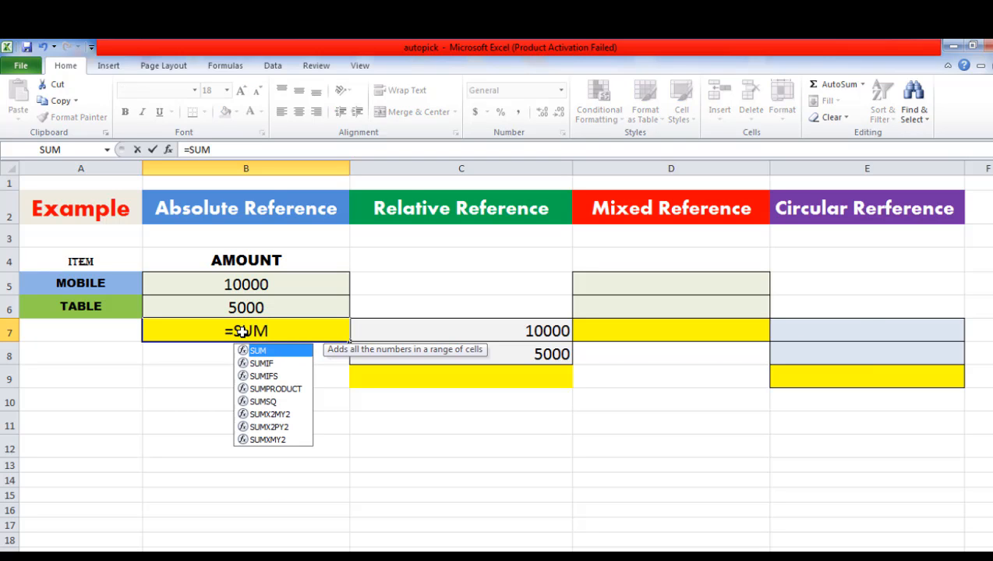
type("(")
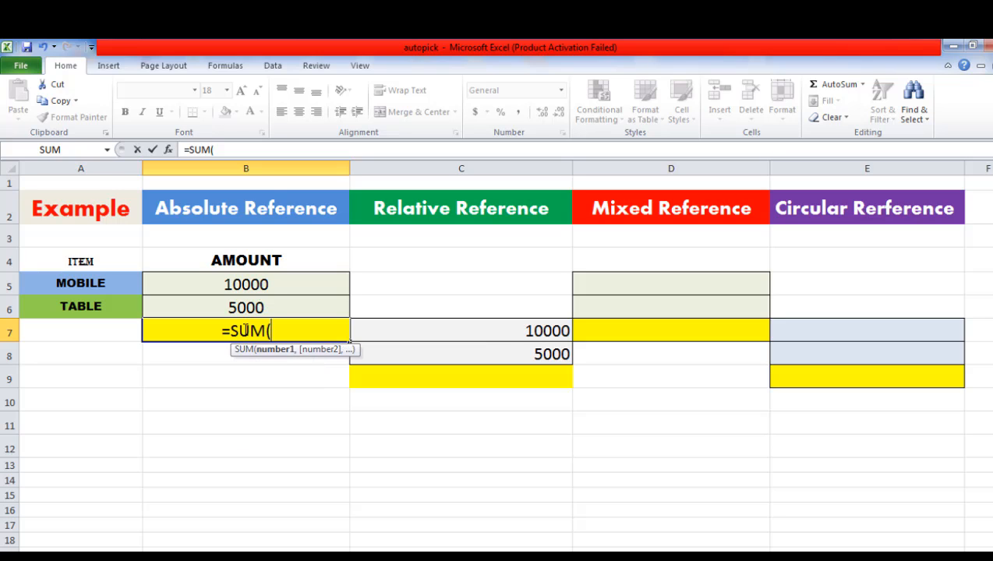
left_click(246, 284)
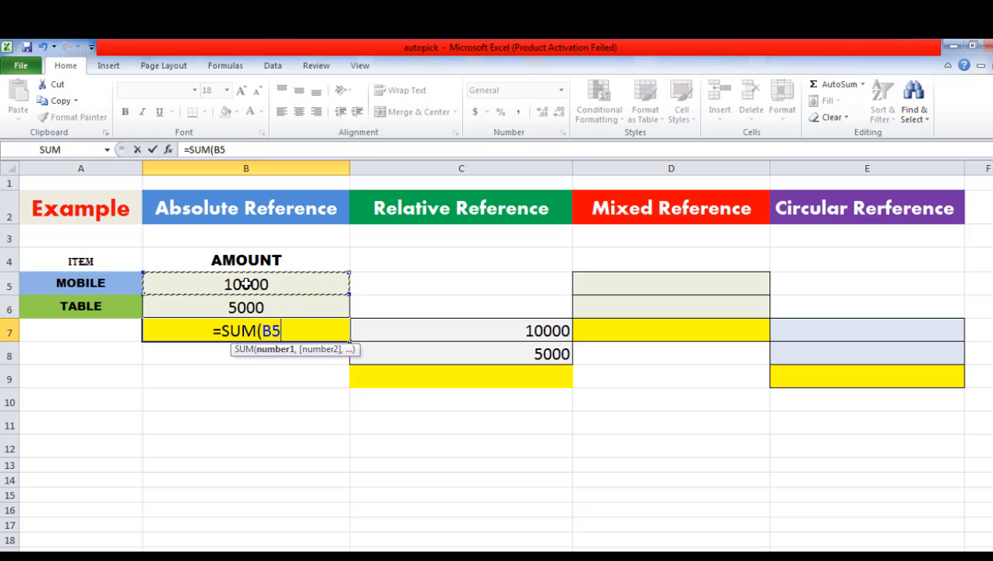
key("F4")
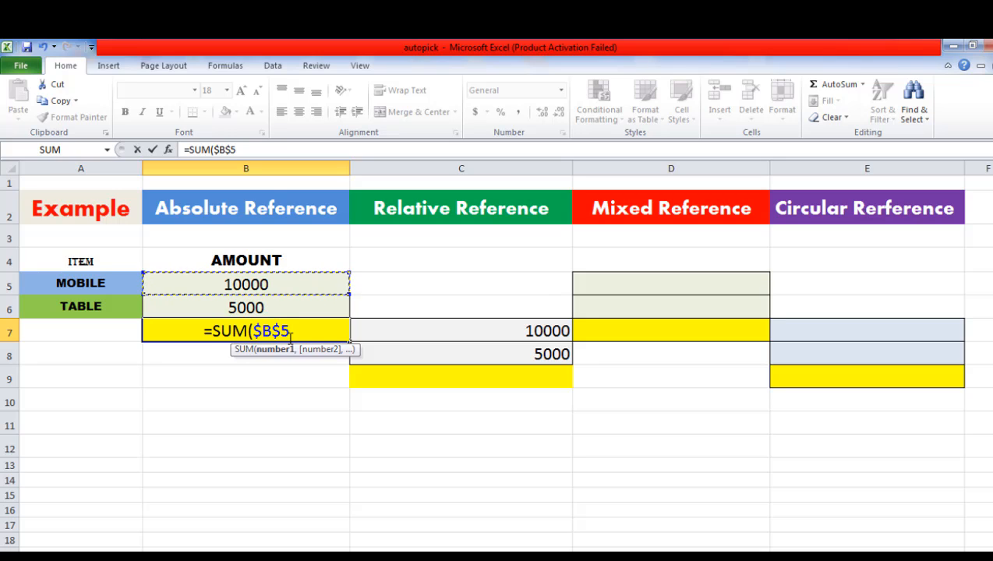
type(":")
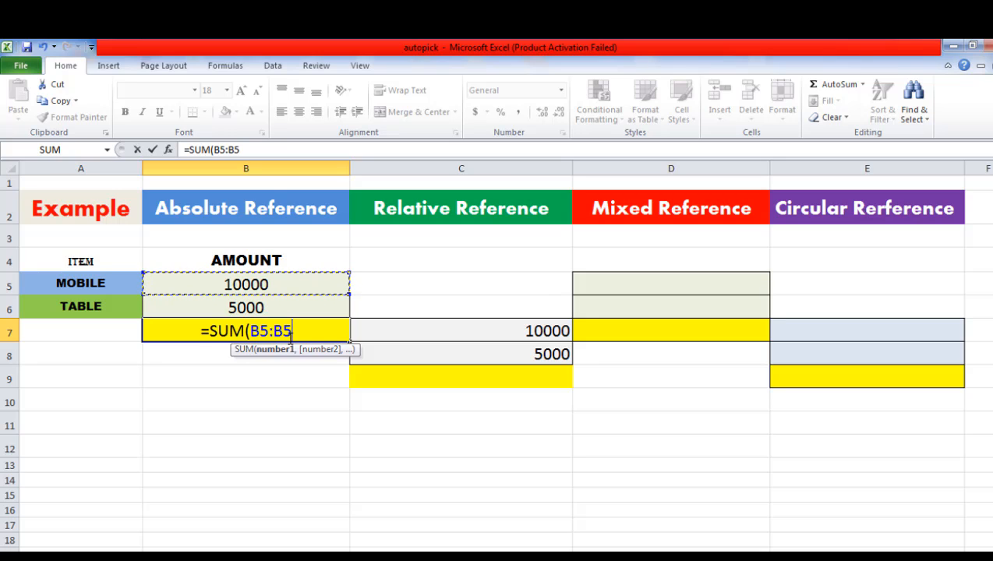
left_click(259, 308)
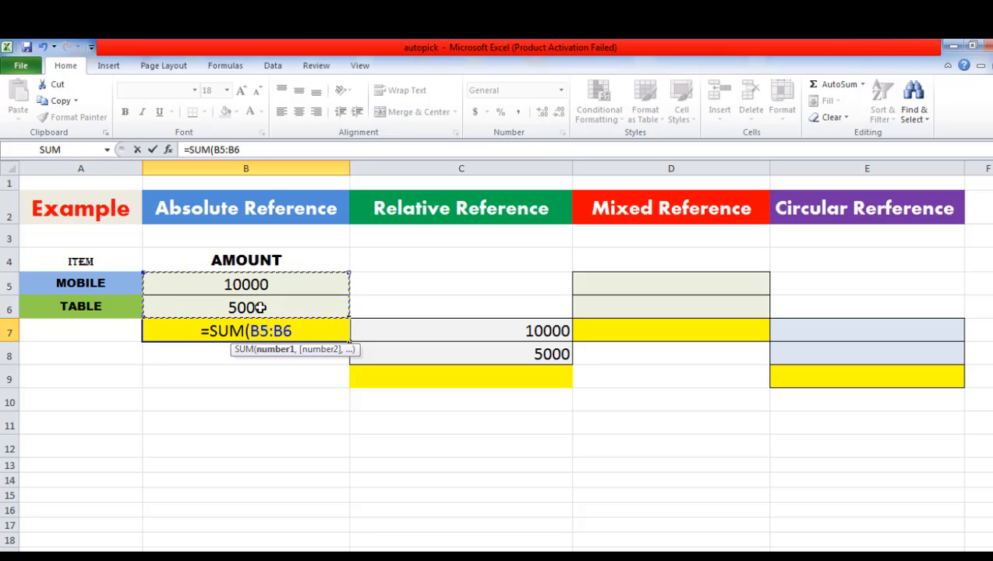
key("F4")
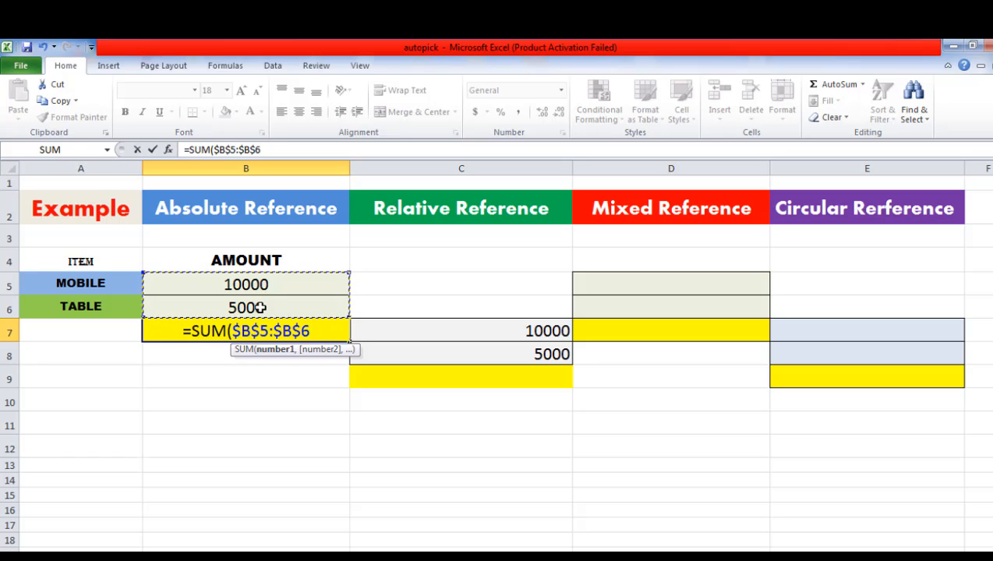
key("Return")
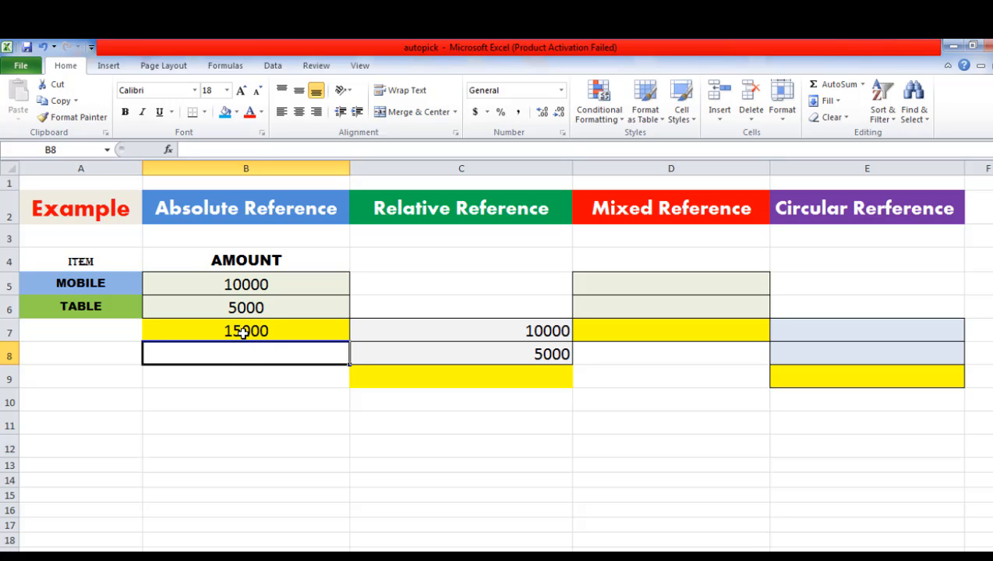
Step: Inspect the cell references in B7's formula and dismiss the color scheme prompt
left_click(243, 332)
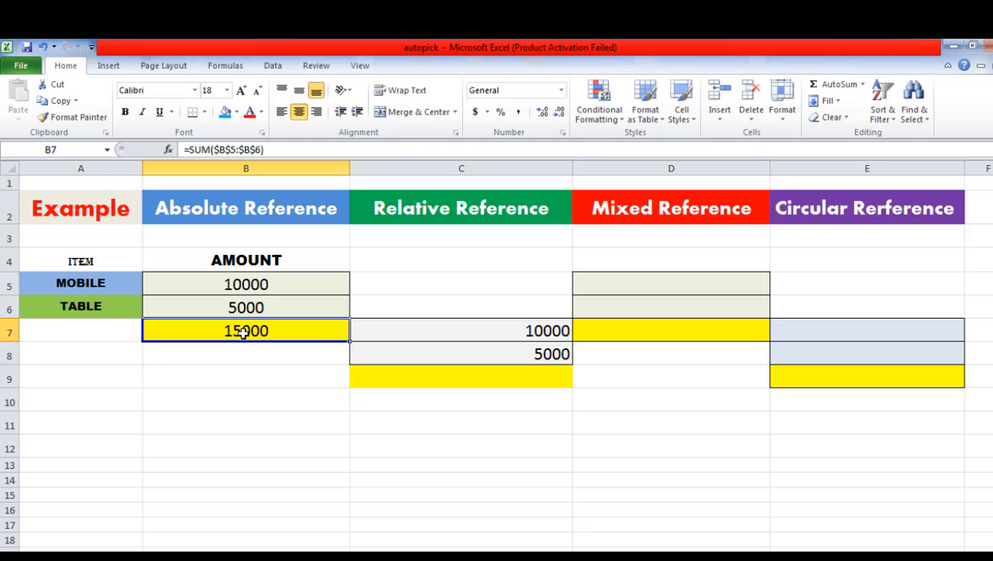
double_click(244, 332)
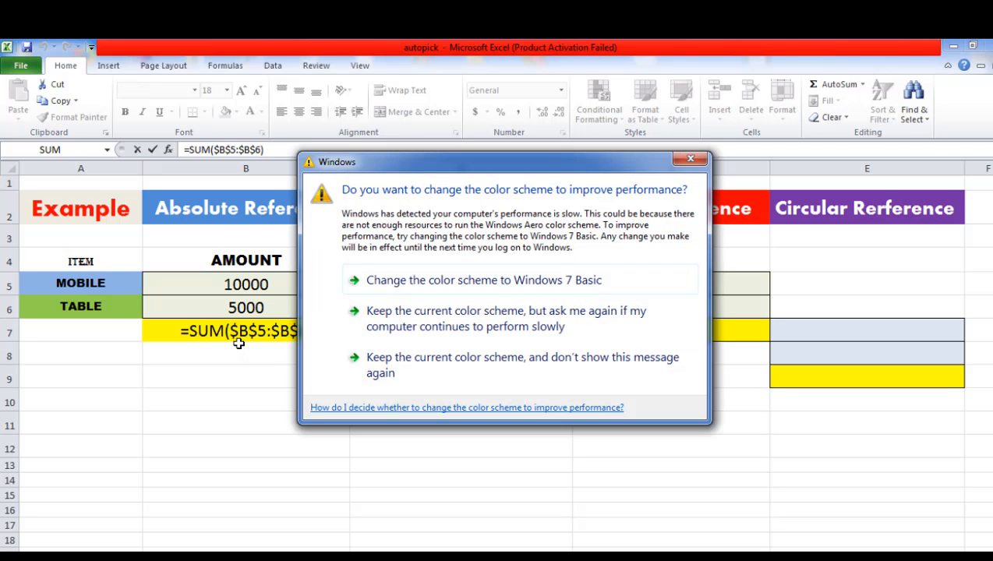
left_click(691, 160)
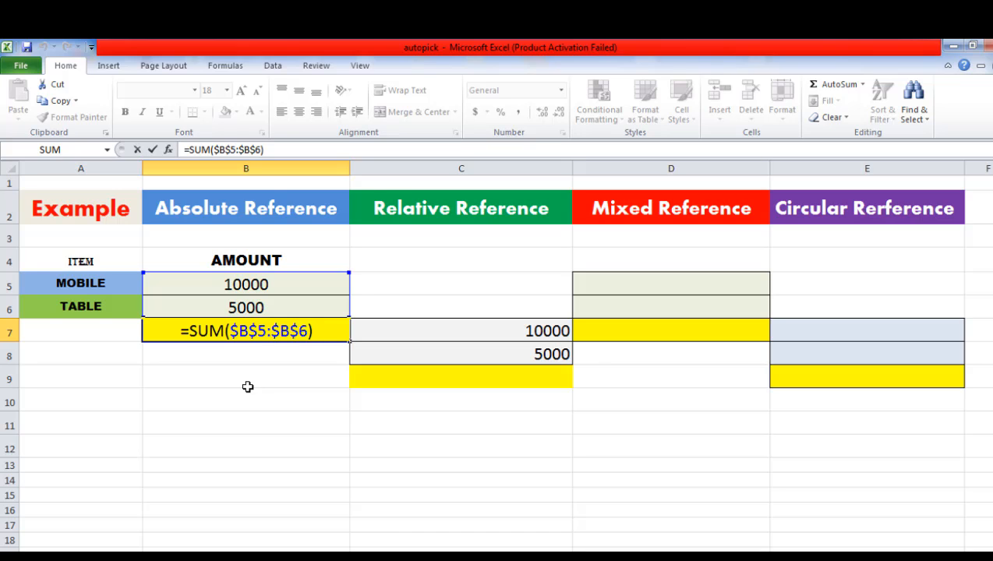
left_click(284, 367)
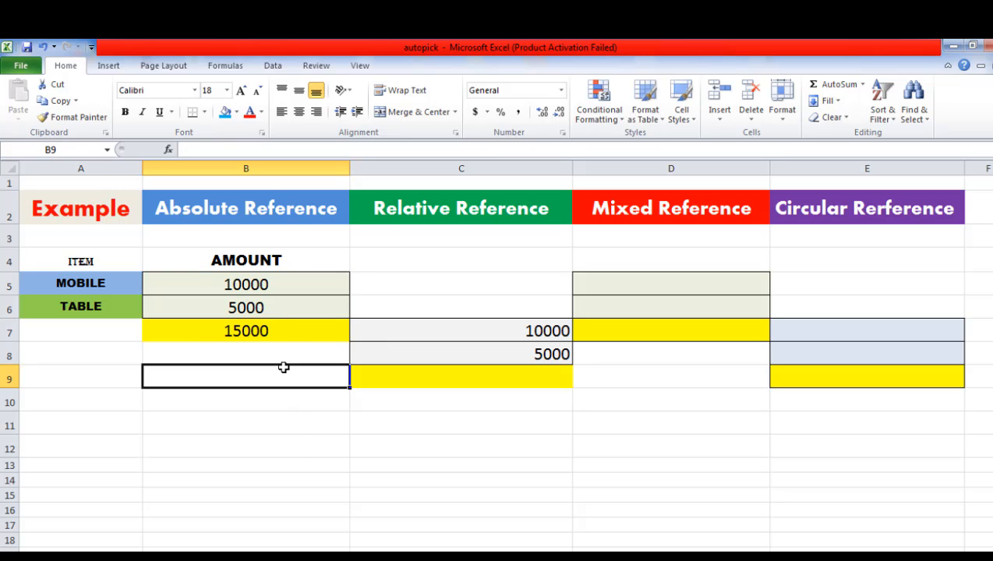
Step: Copy the total formula from B7 into C9 and inspect the references in the pasted formula
right_click(262, 332)
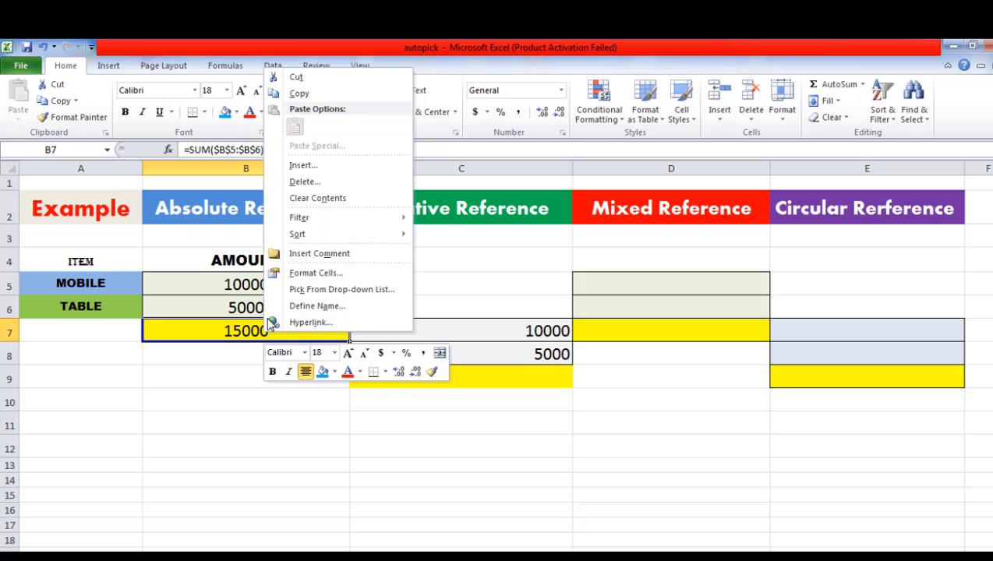
left_click(312, 95)
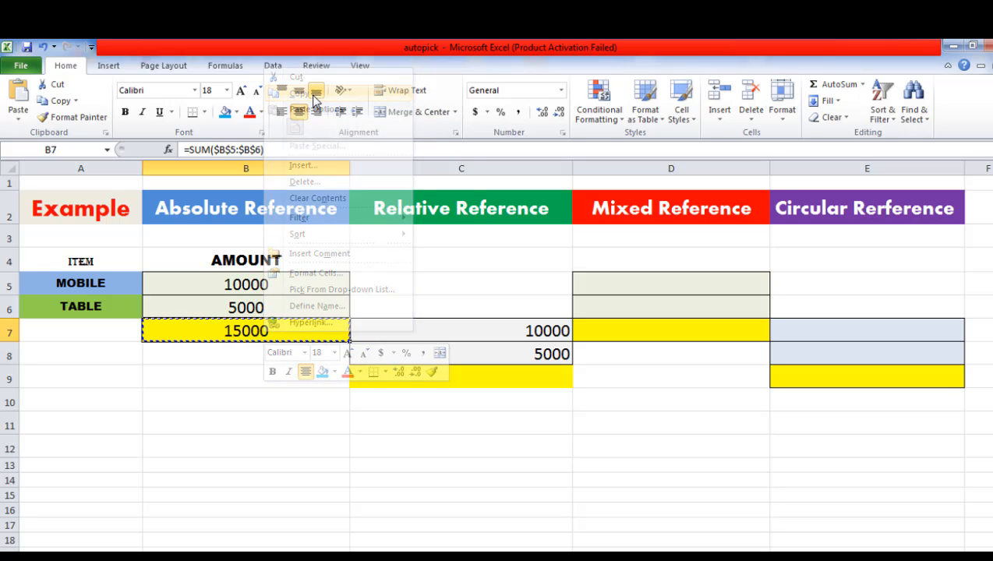
left_click(539, 380)
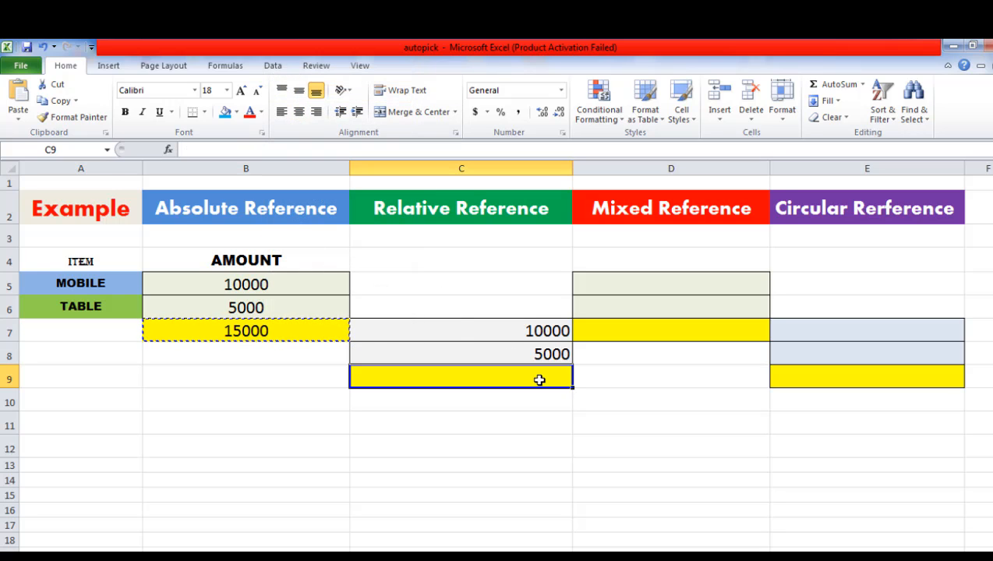
right_click(496, 374)
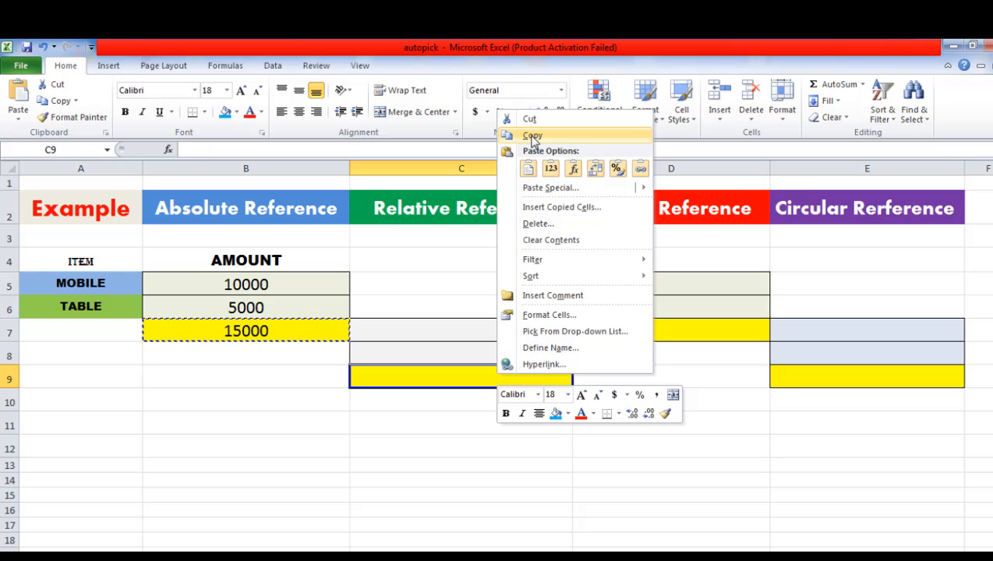
mouse_move(534, 192)
left_click(528, 167)
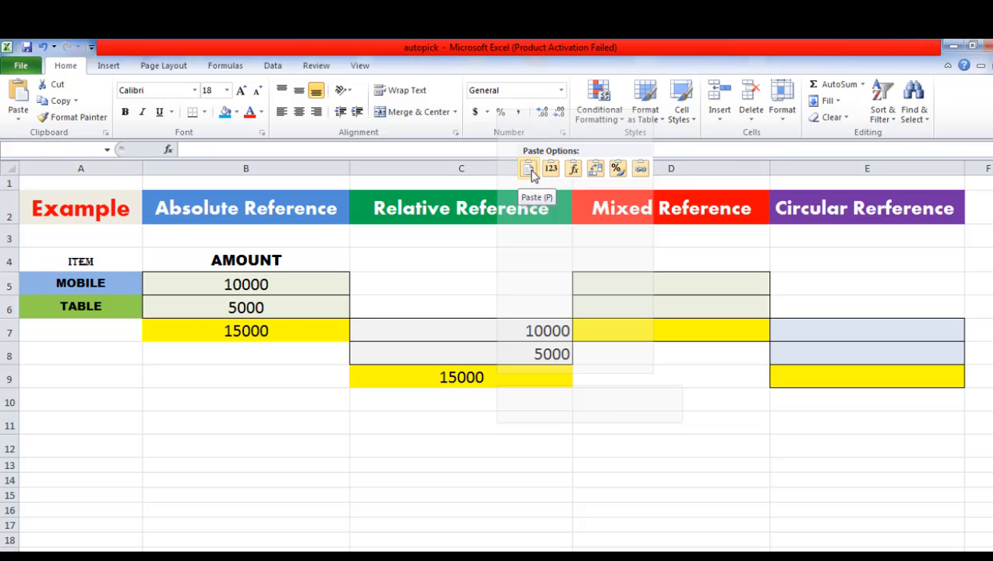
left_click(508, 405)
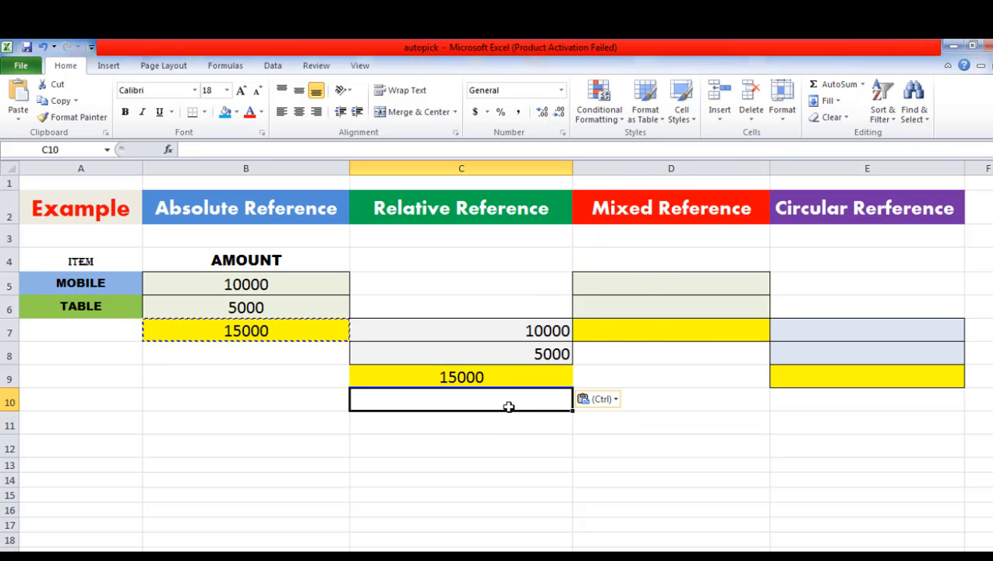
left_click(492, 376)
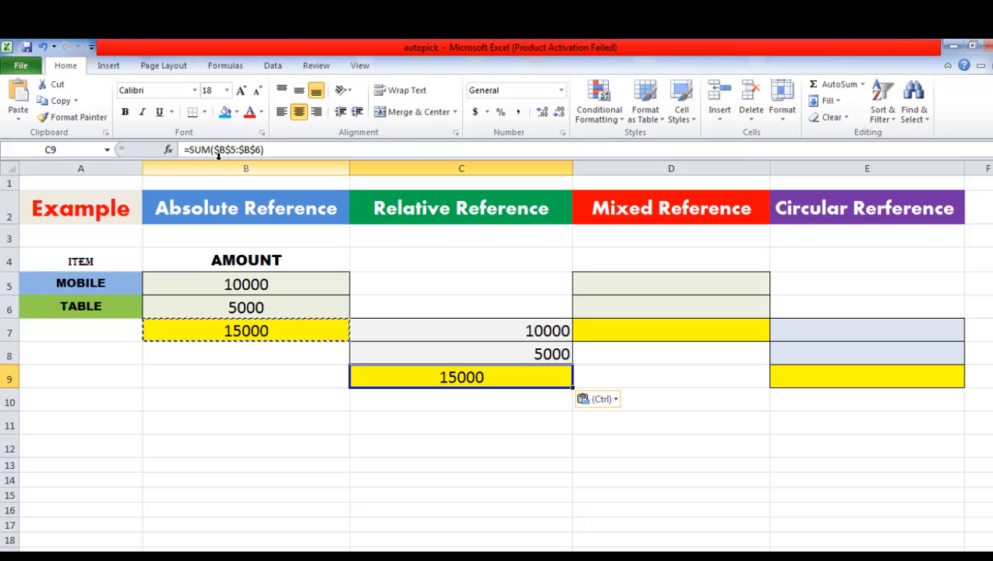
double_click(511, 378)
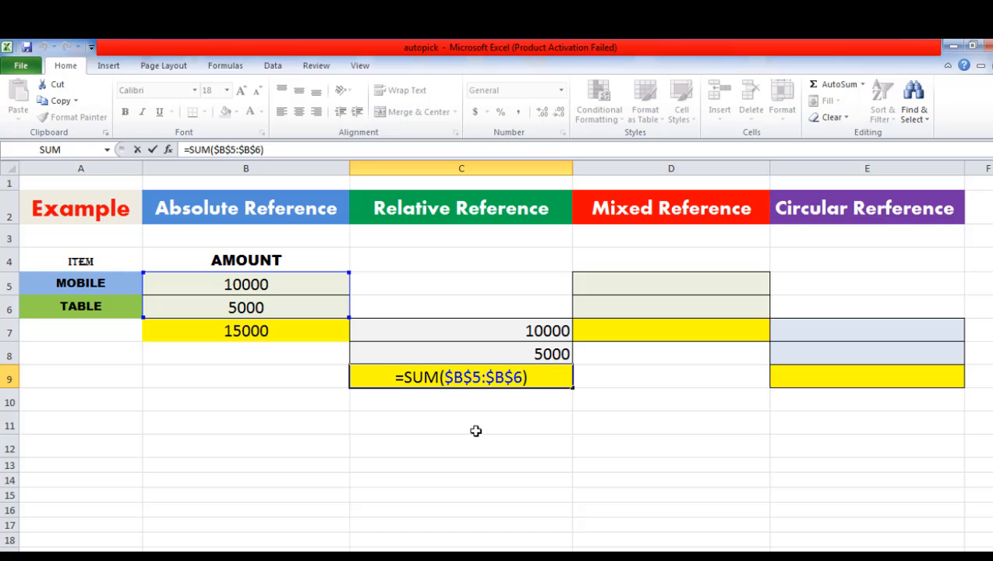
key("Escape")
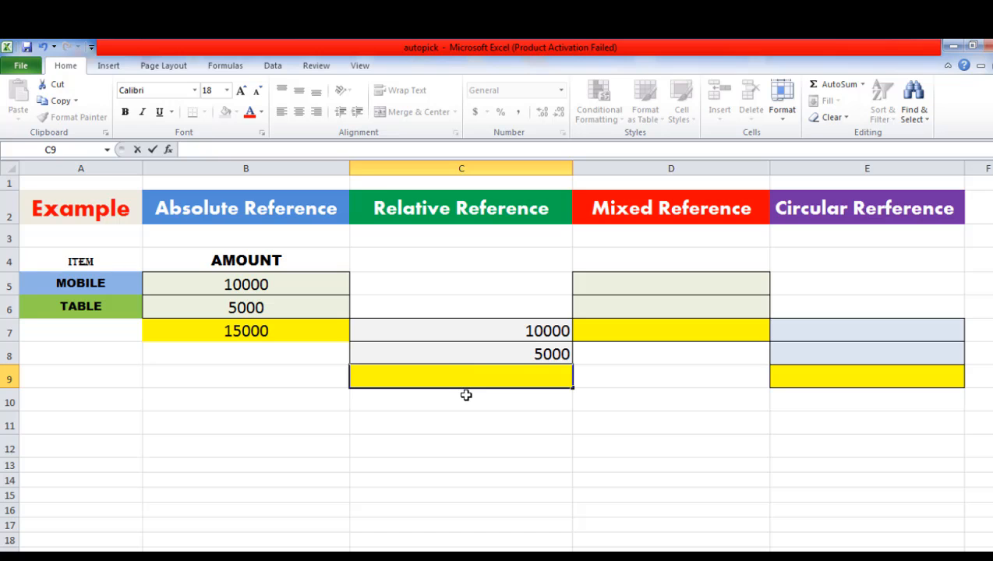
type("=")
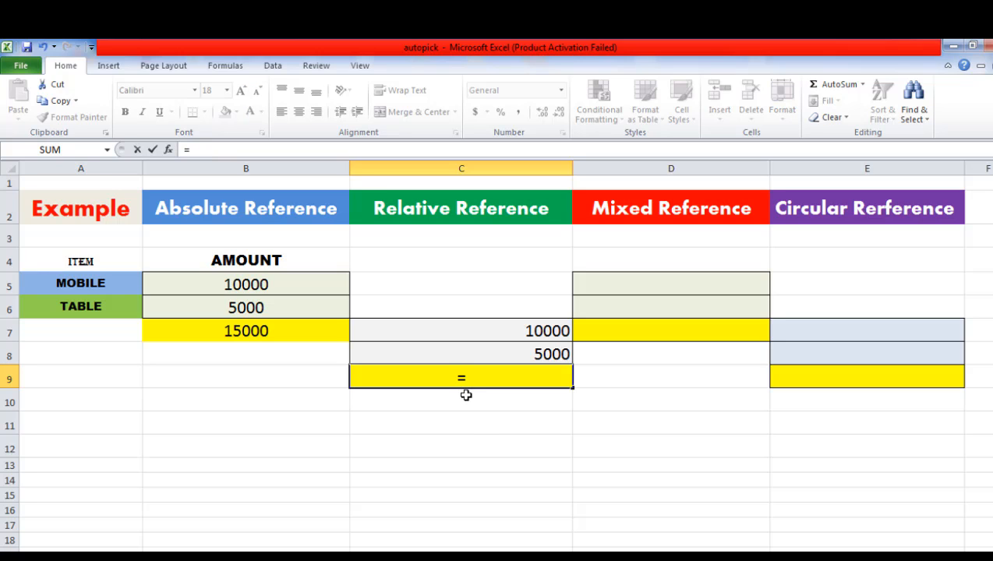
type("SUM(")
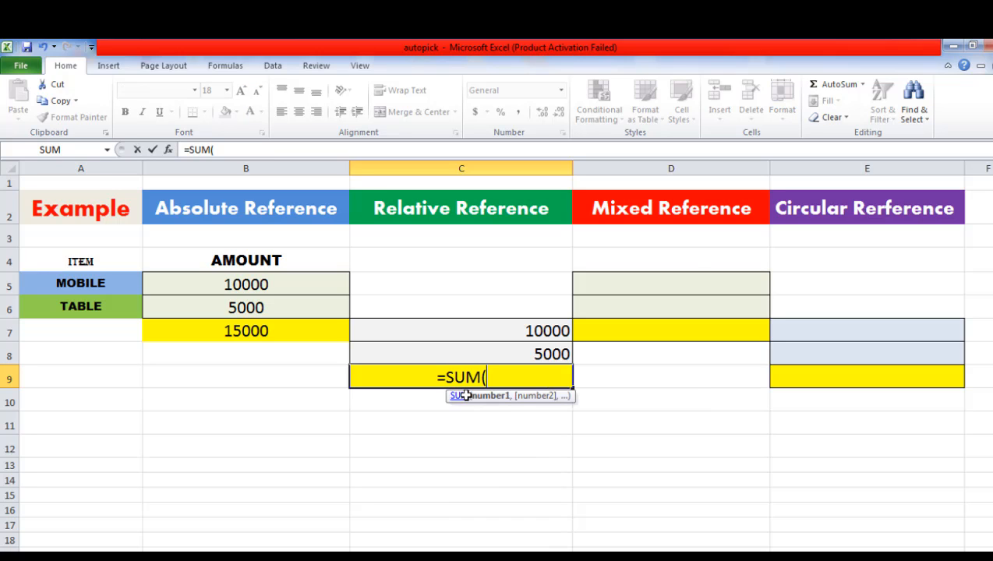
left_click(544, 329)
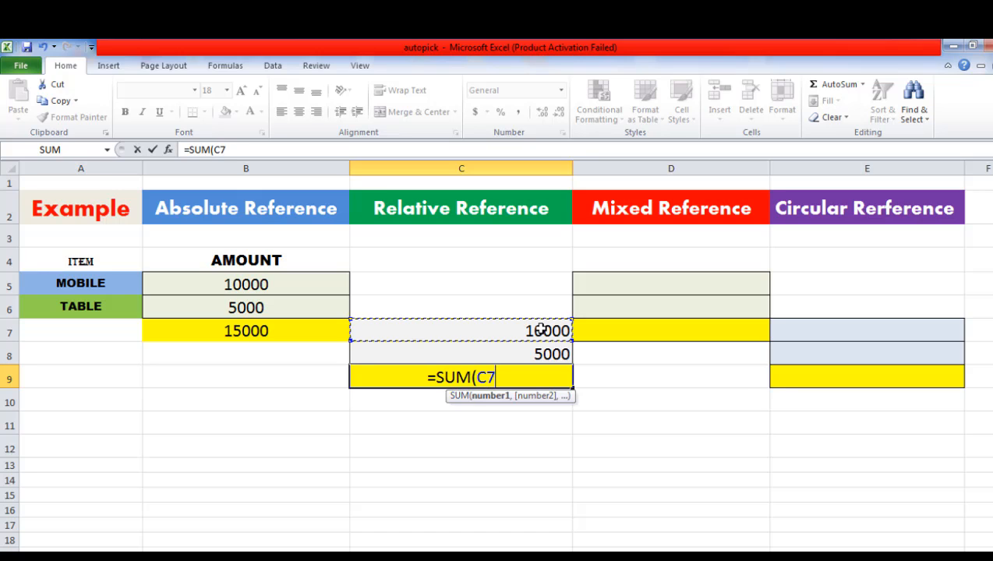
key("Tab")
key("Down")
key("Up")
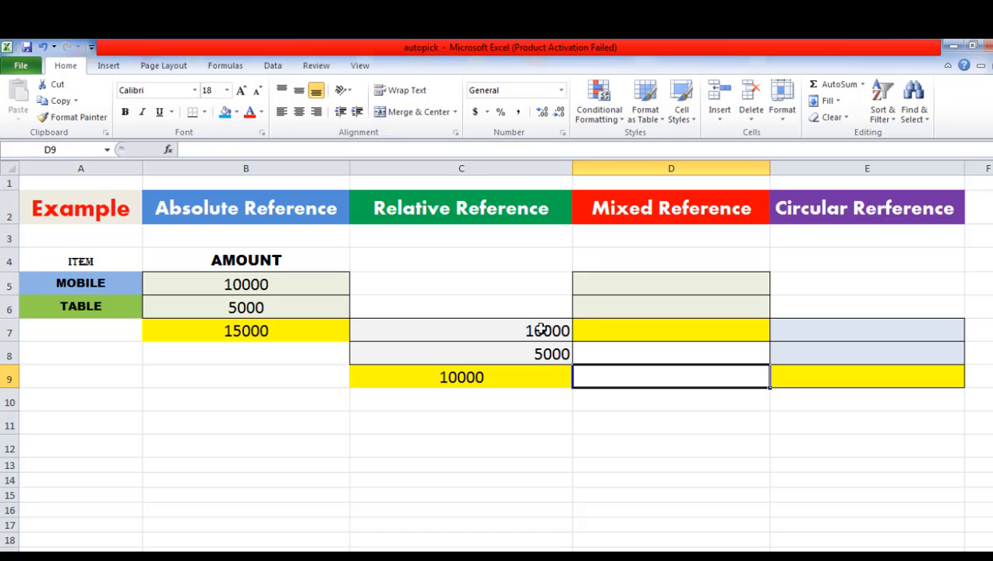
key("Left")
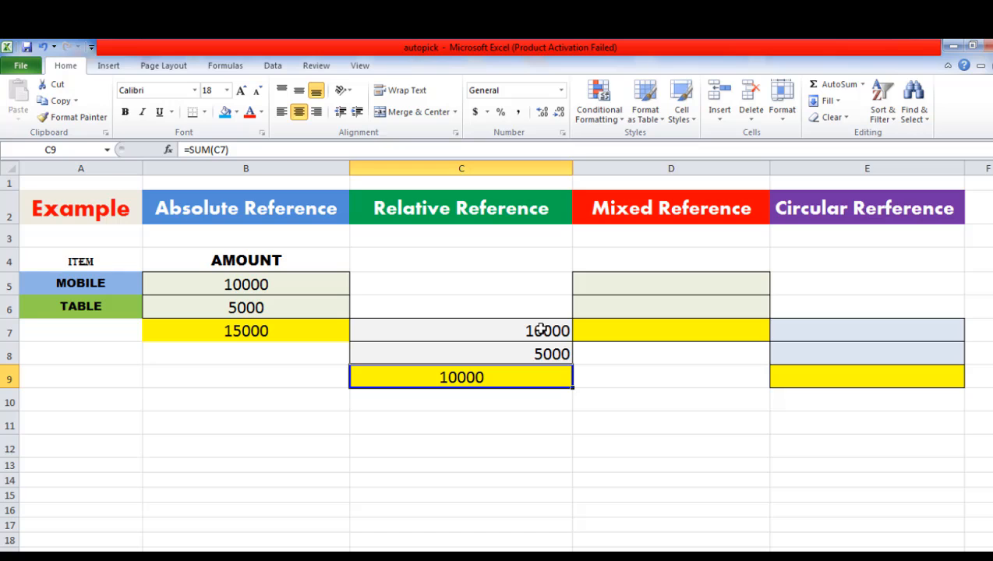
key("Delete")
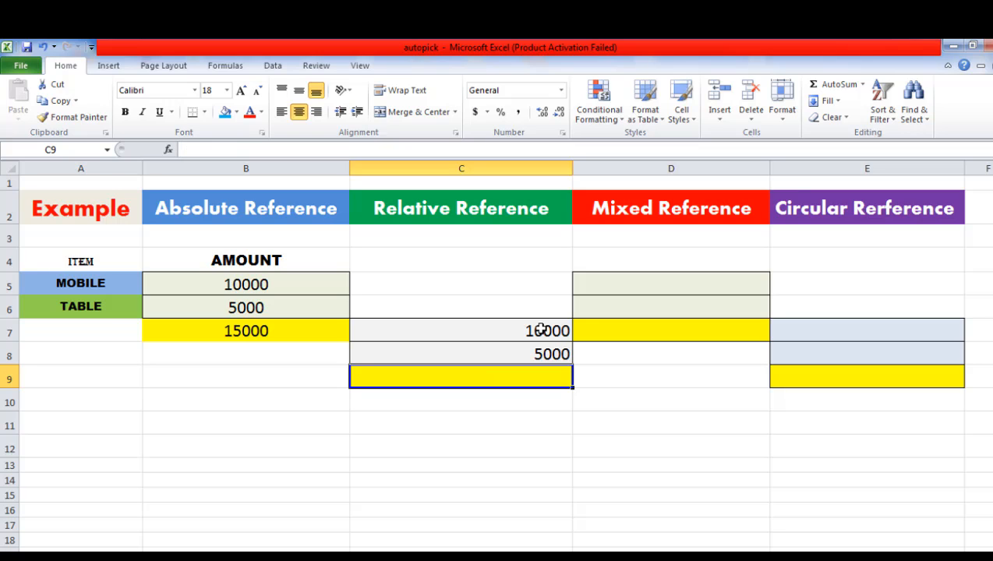
Step: Total the two amounts above C9 with relative references, using the formula =SUM(C7:C8) in C9
type("=")
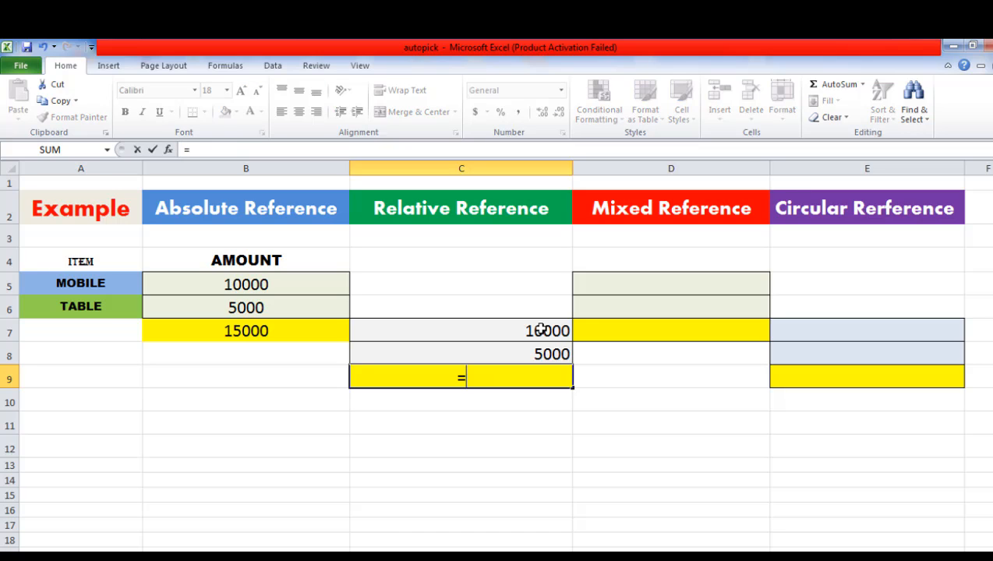
type("SUM")
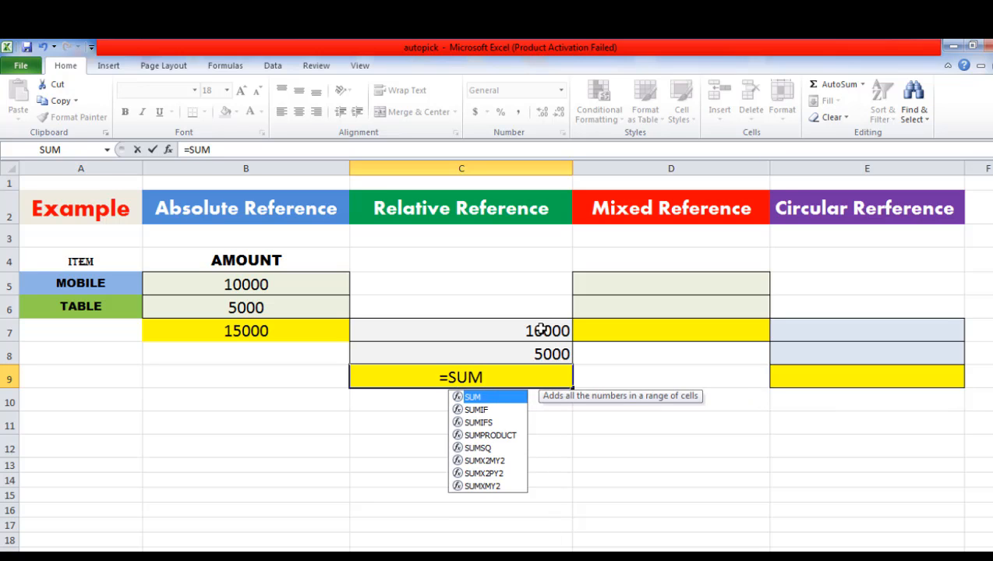
type("(")
left_click(545, 330)
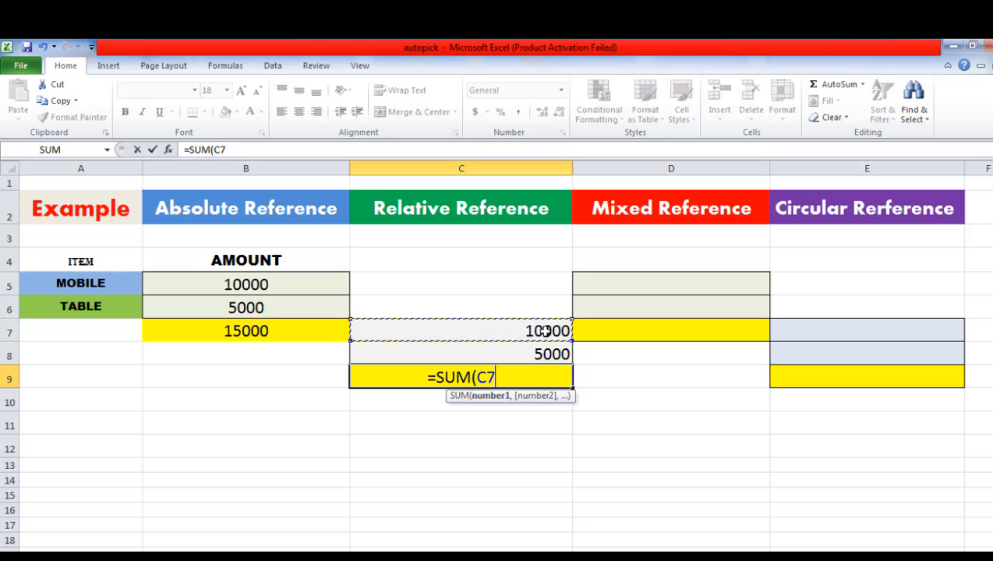
key("shift+Down")
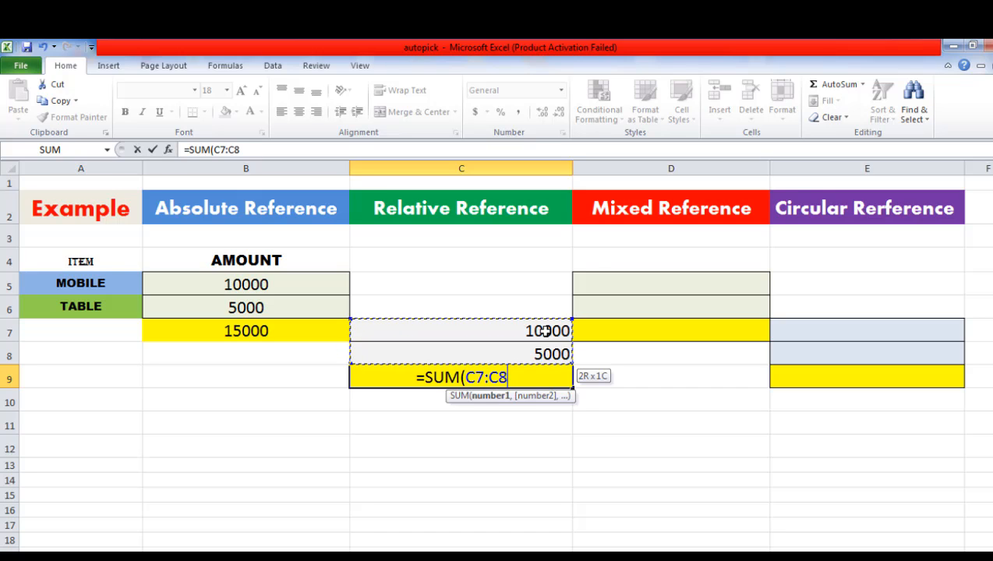
key("Return")
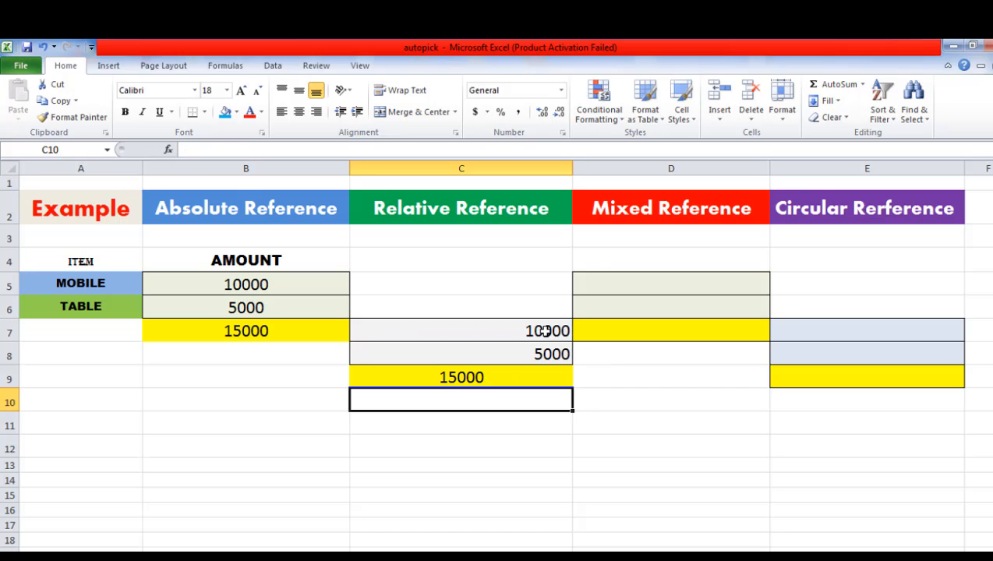
Step: Inspect the relative references in C9's formula, dismissing the color scheme prompt, and try to copy the total
left_click(515, 378)
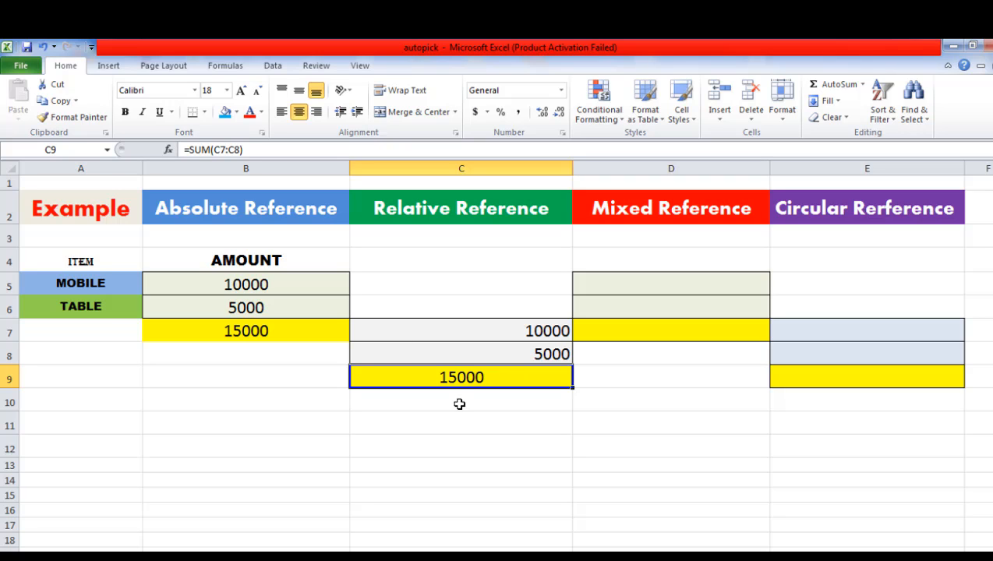
key("F2")
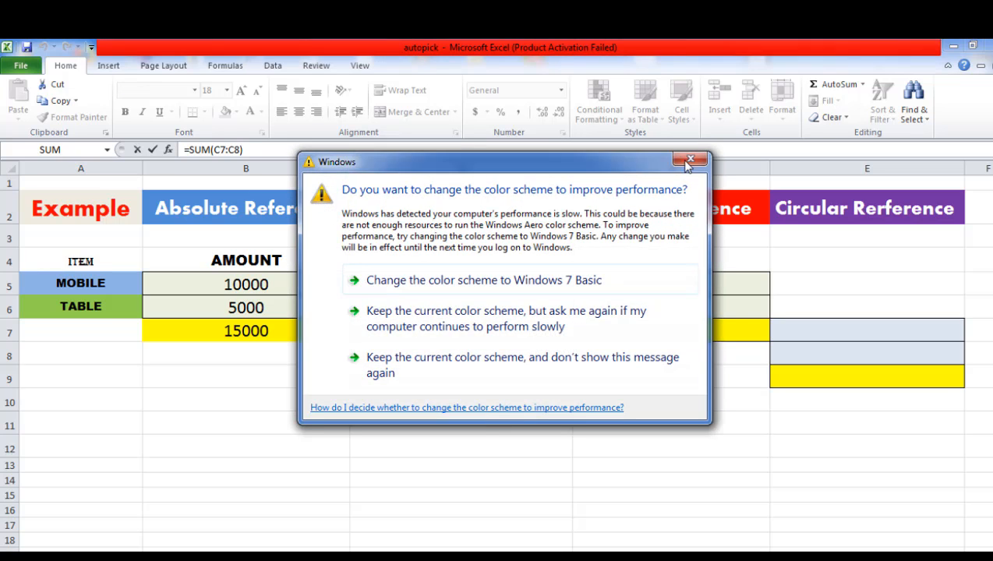
left_click(689, 161)
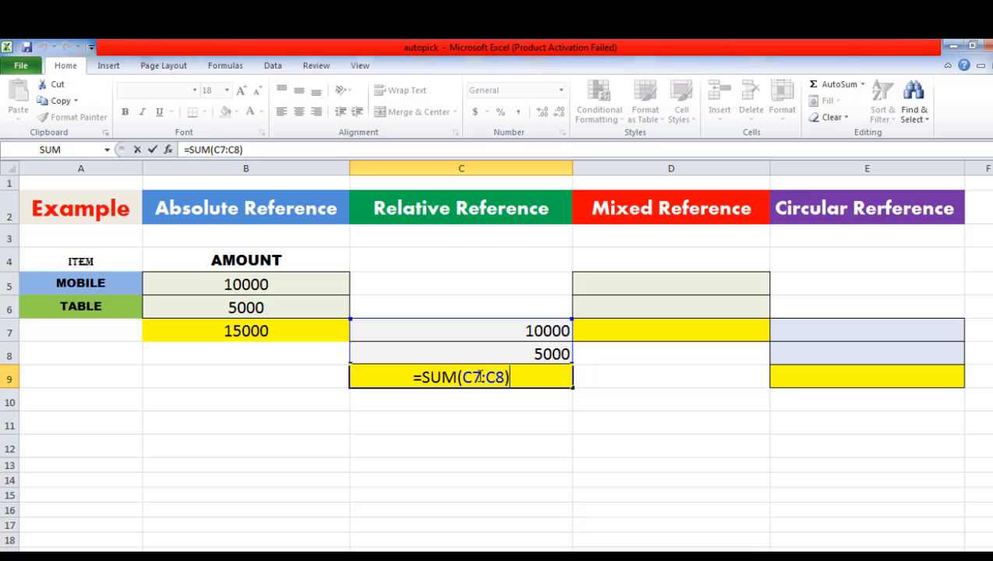
right_click(479, 378)
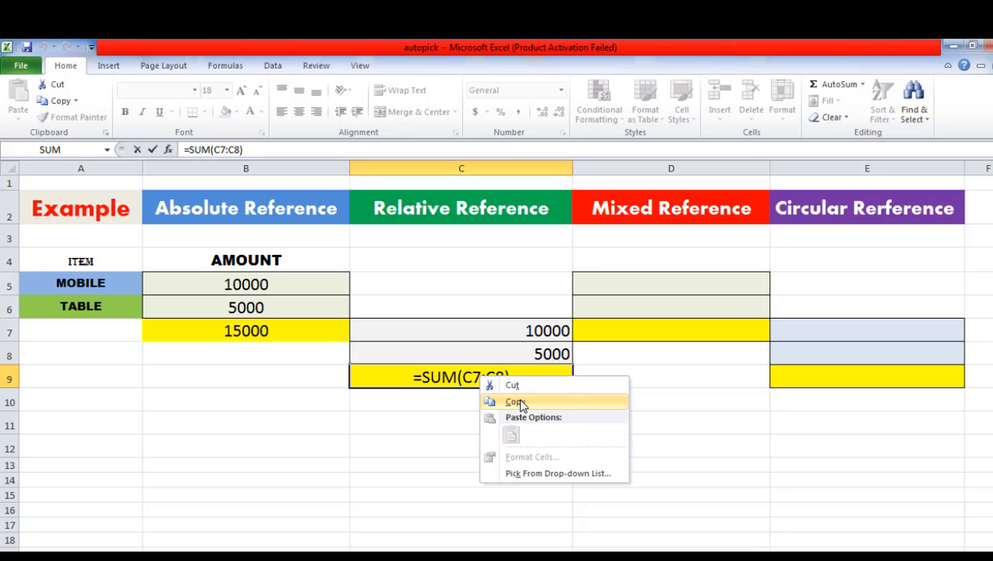
left_click(518, 399)
Step: Enter the amounts 10000 in D5 and 5000 in D6 under Mixed Reference
left_click(621, 287)
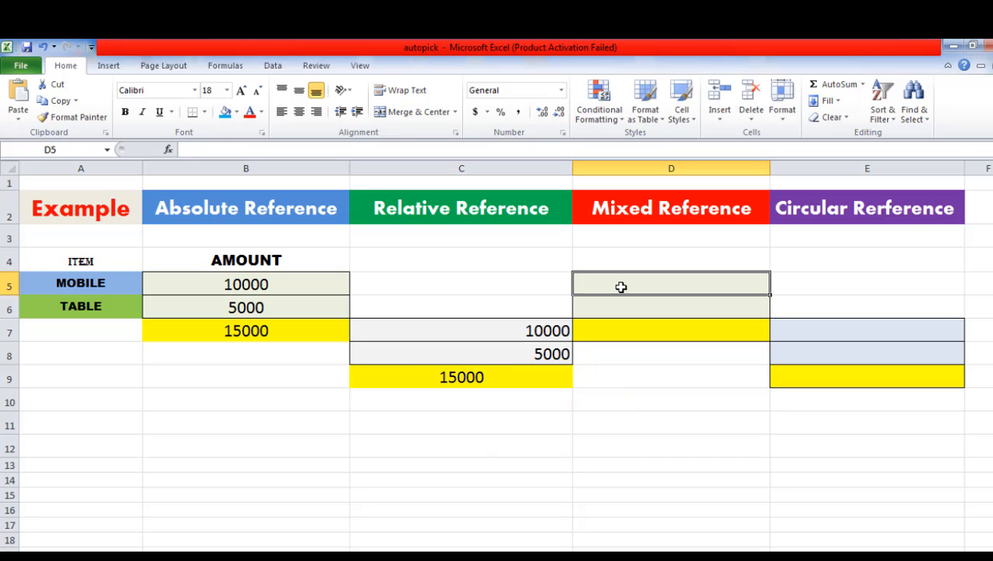
type("10000")
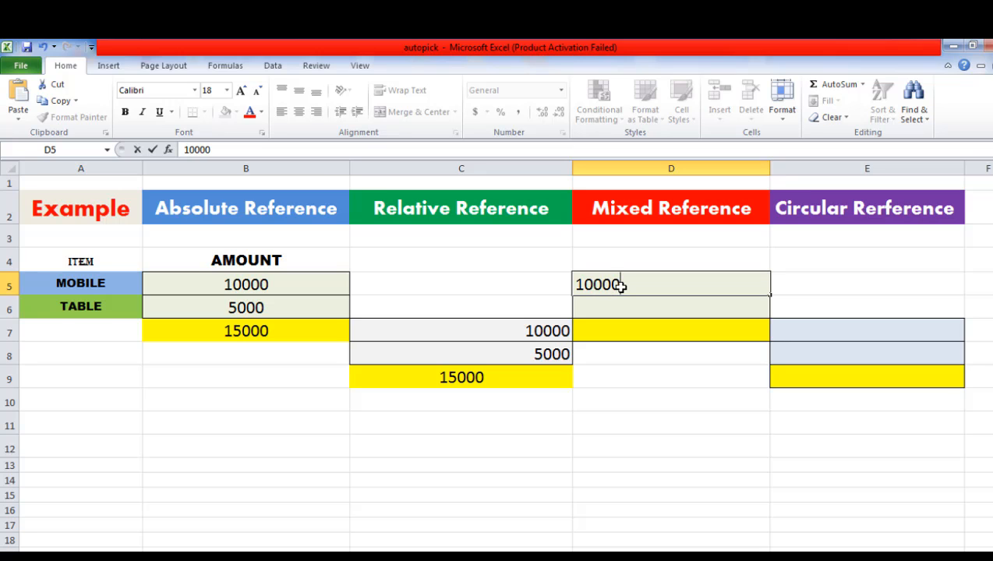
key("Return")
type("5000")
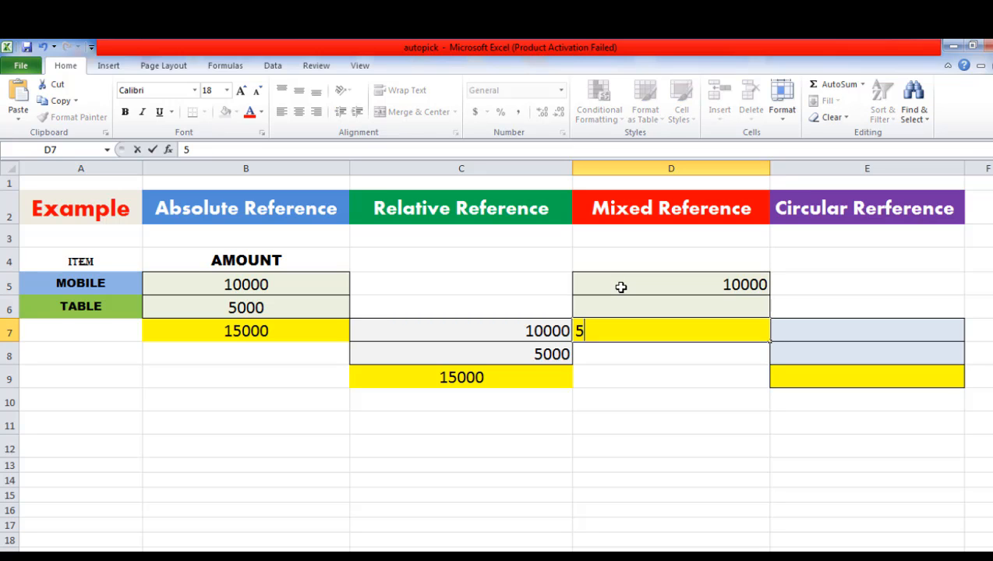
key("Return")
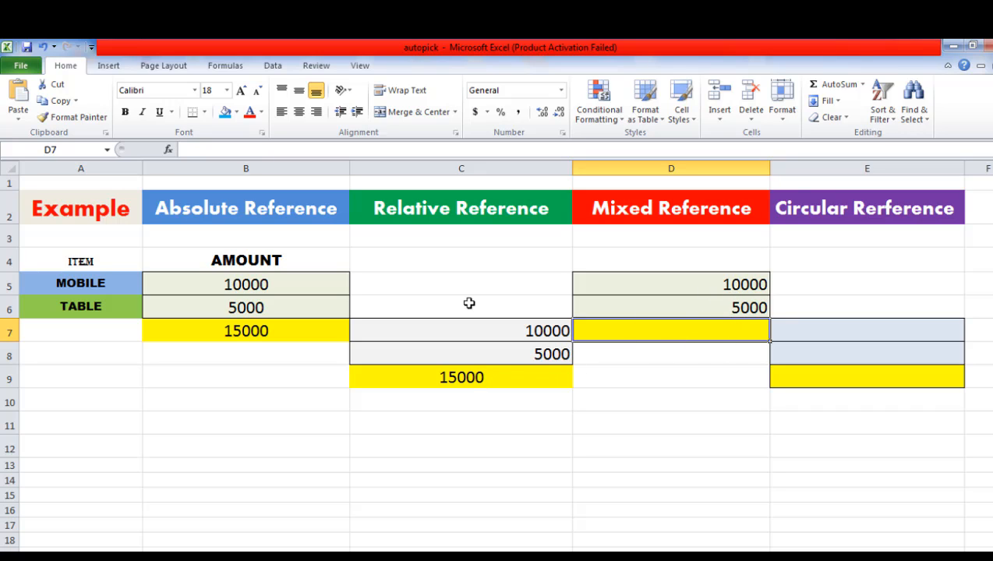
Step: Copy the relative total formula from C9 into D7 and end the copy mode
right_click(475, 377)
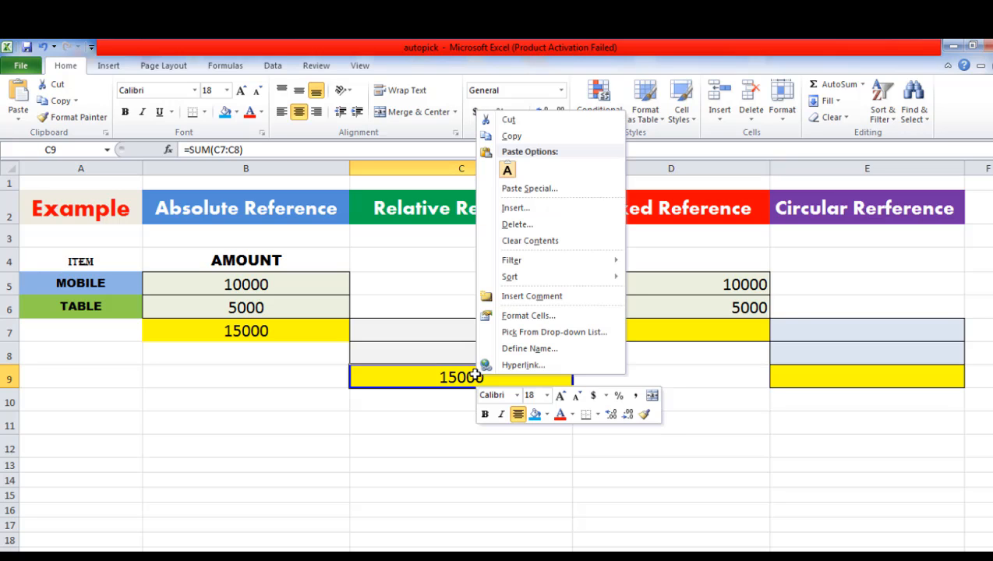
left_click(517, 136)
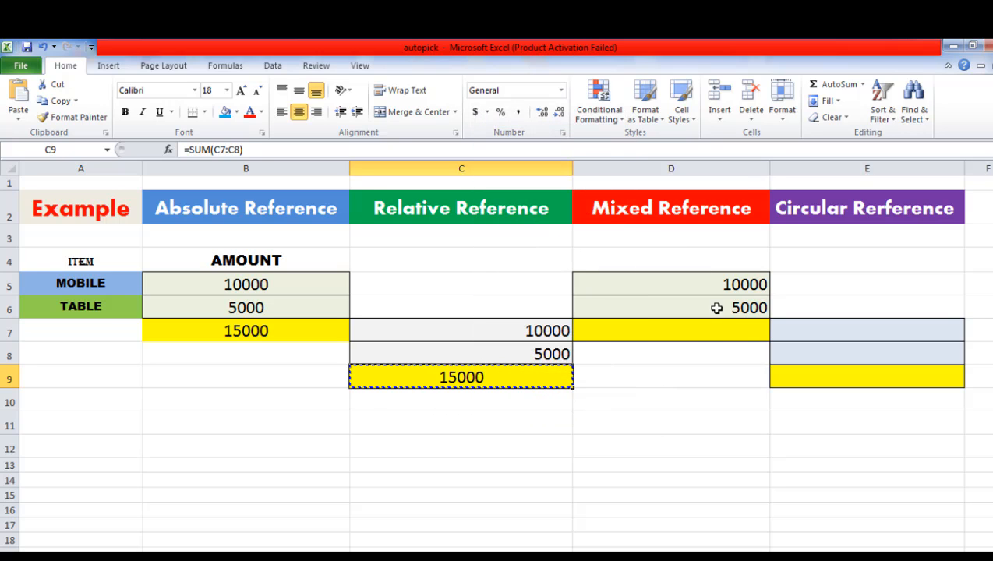
right_click(684, 336)
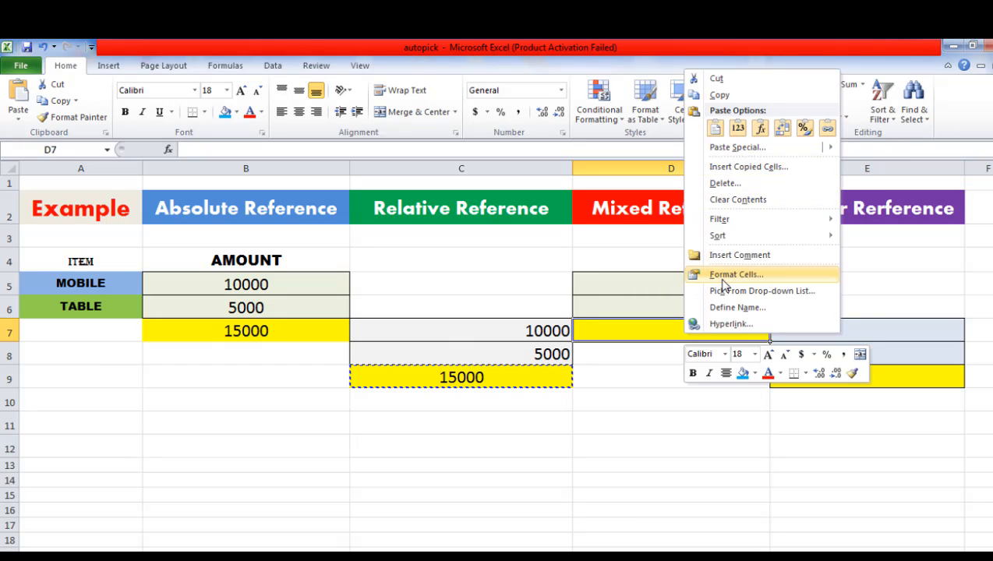
left_click(717, 131)
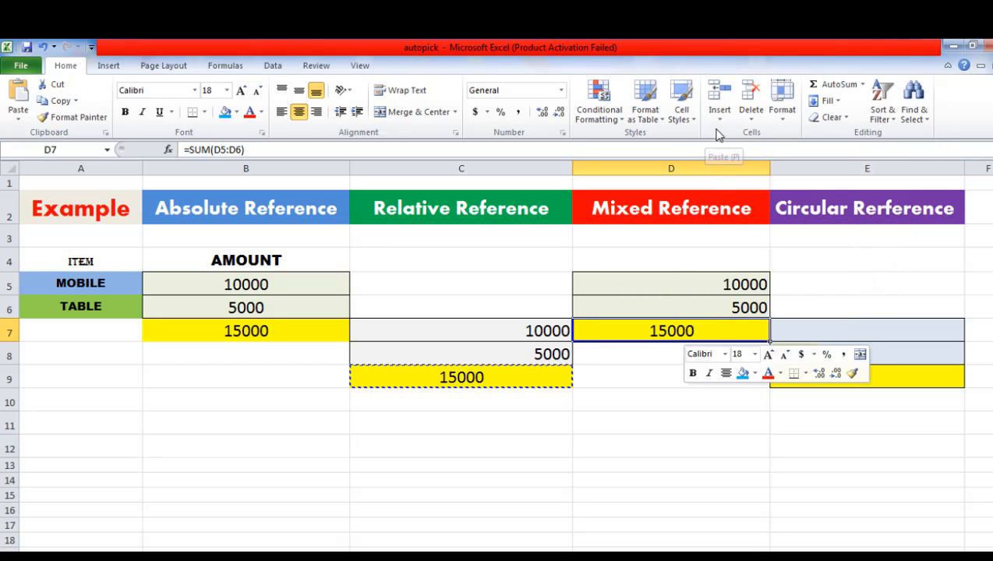
left_click(694, 369)
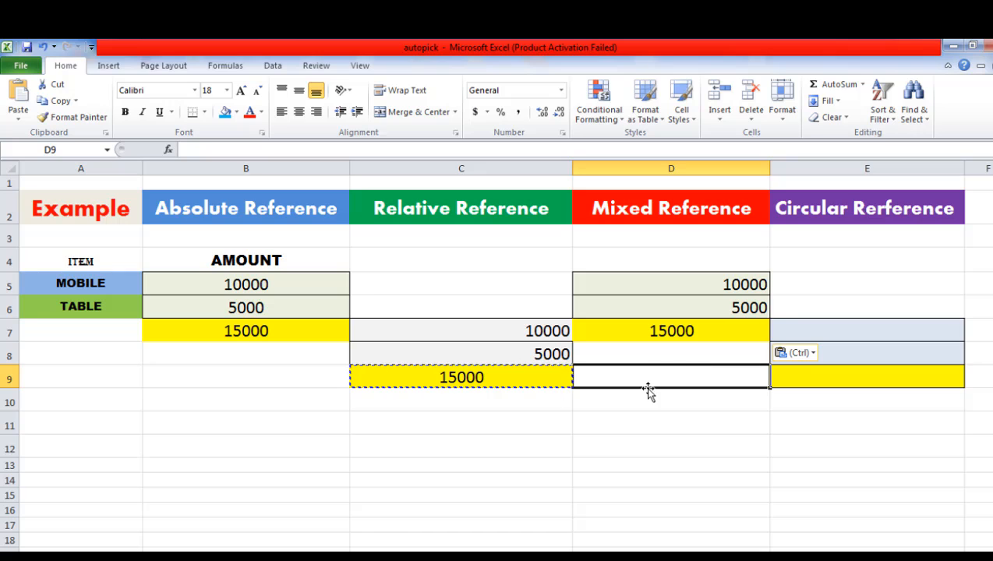
key("Escape")
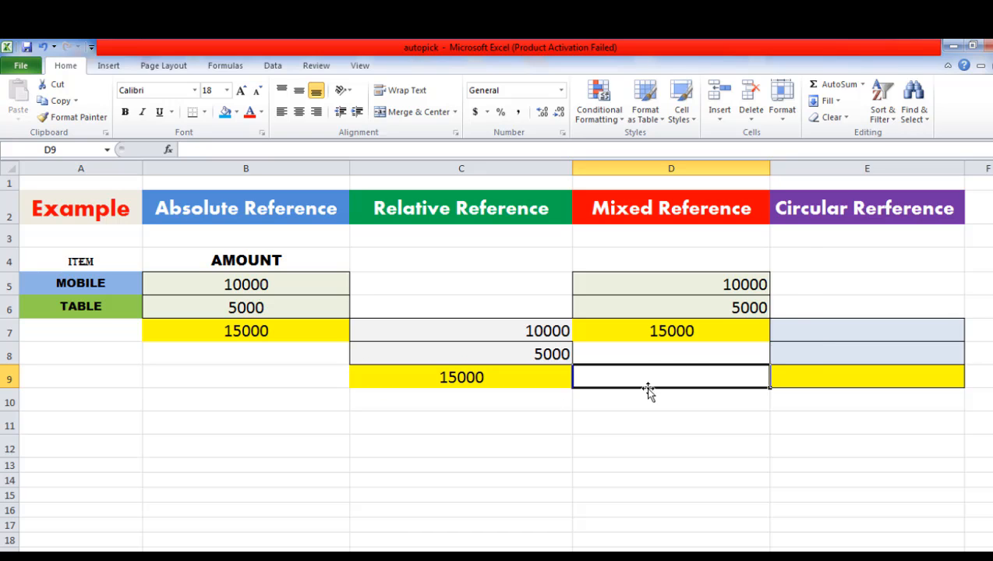
Step: Inspect the cell references in the formula pasted into D7 and dismiss the color scheme prompt
left_click(653, 330)
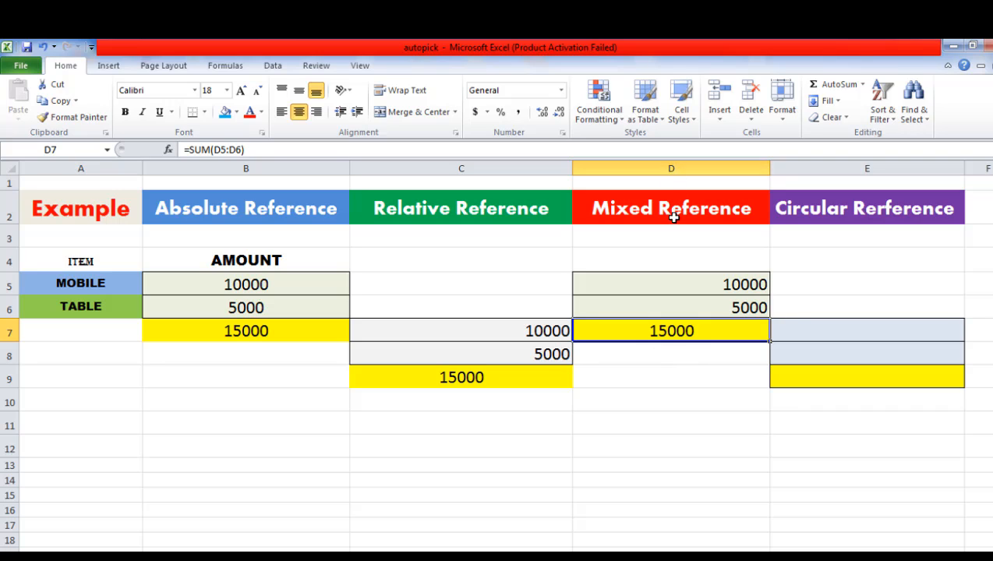
double_click(675, 331)
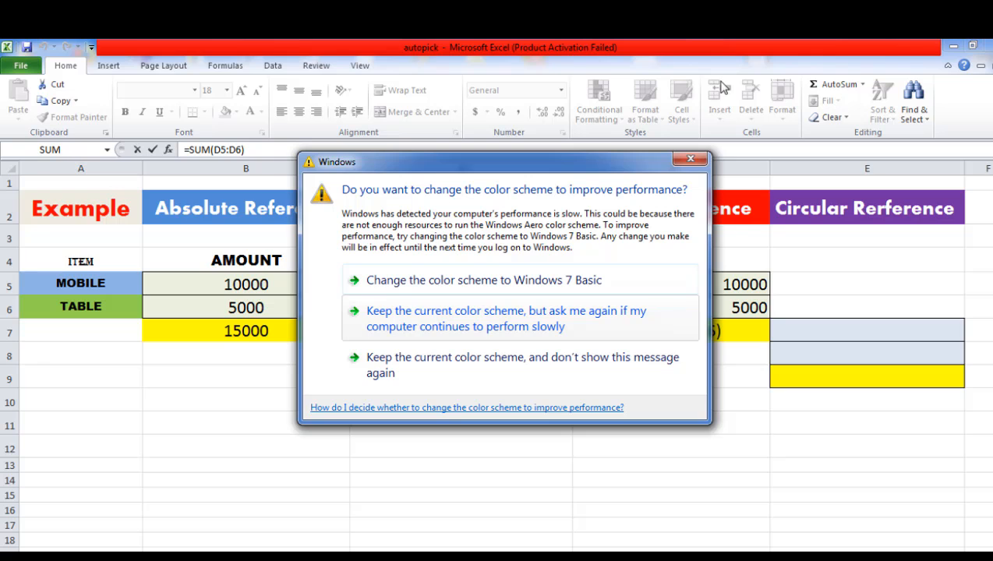
left_click(689, 160)
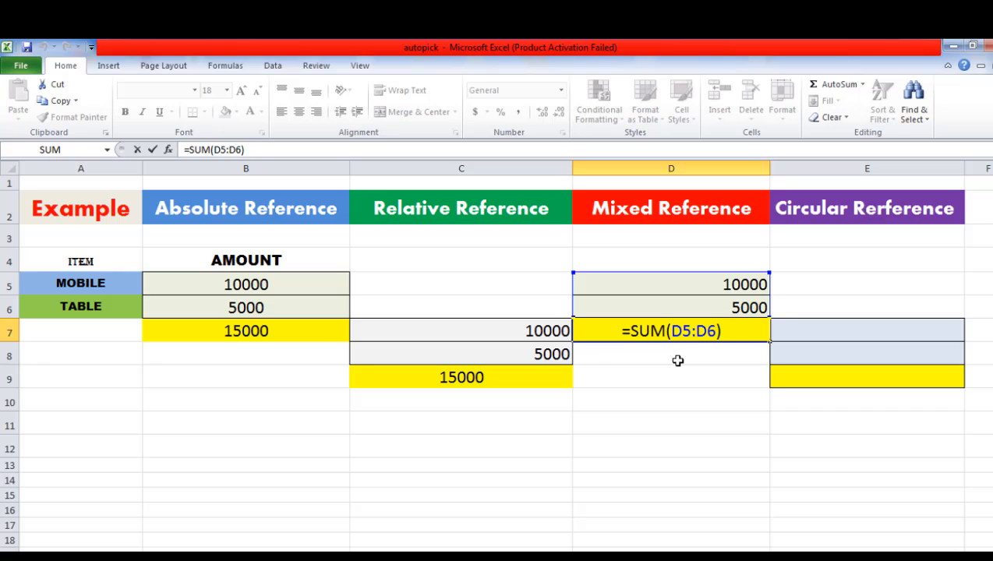
Step: Fix the column references in D7's formula to make them mixed, giving =SUM($D5:$D6), and dismiss the color scheme prompt
key("Left")
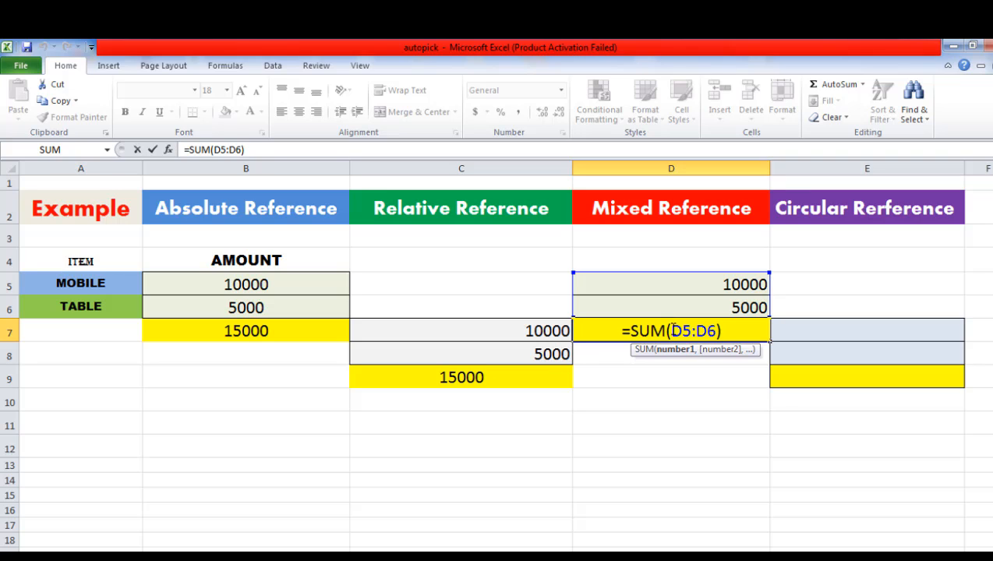
left_click(672, 331)
type("$")
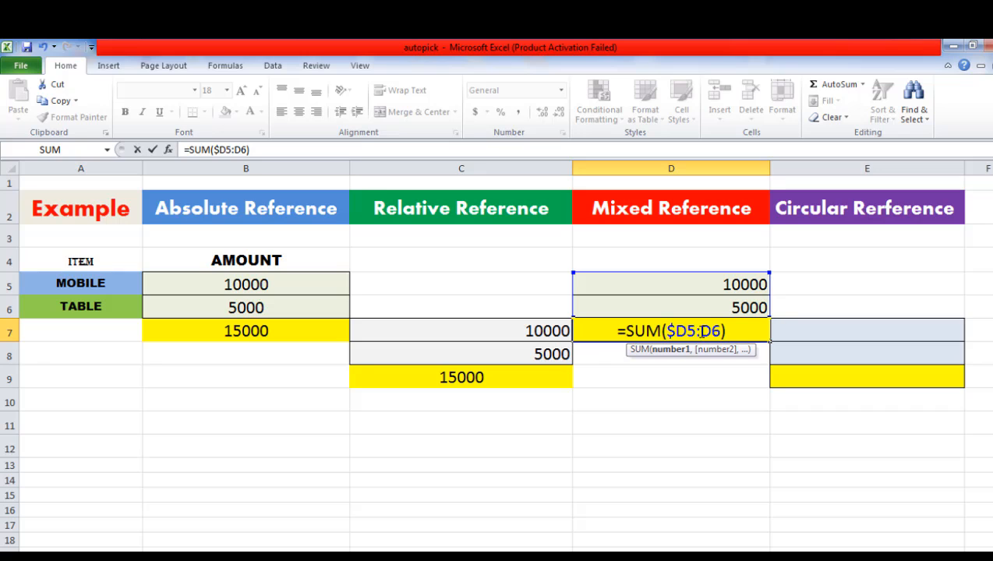
type("$")
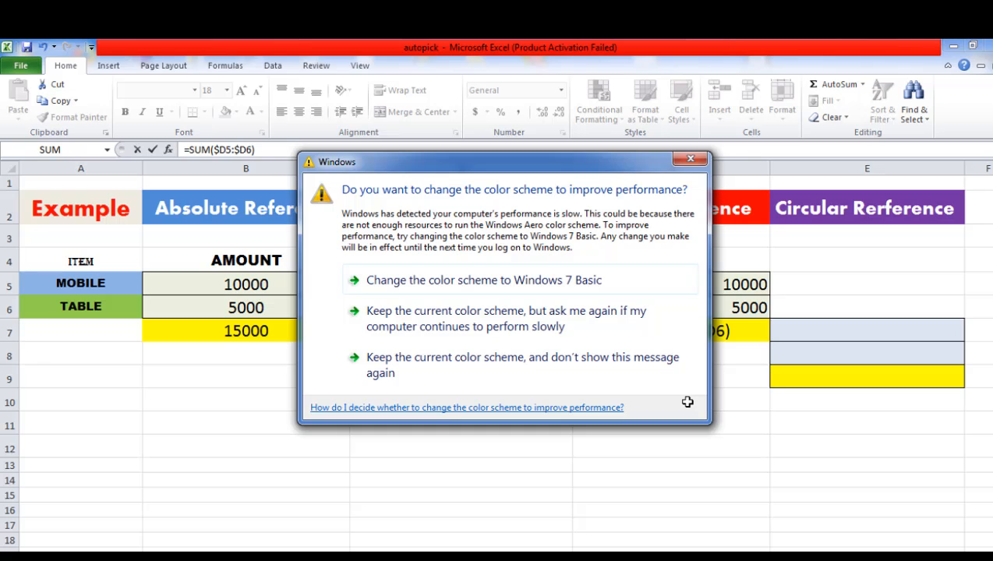
left_click(691, 160)
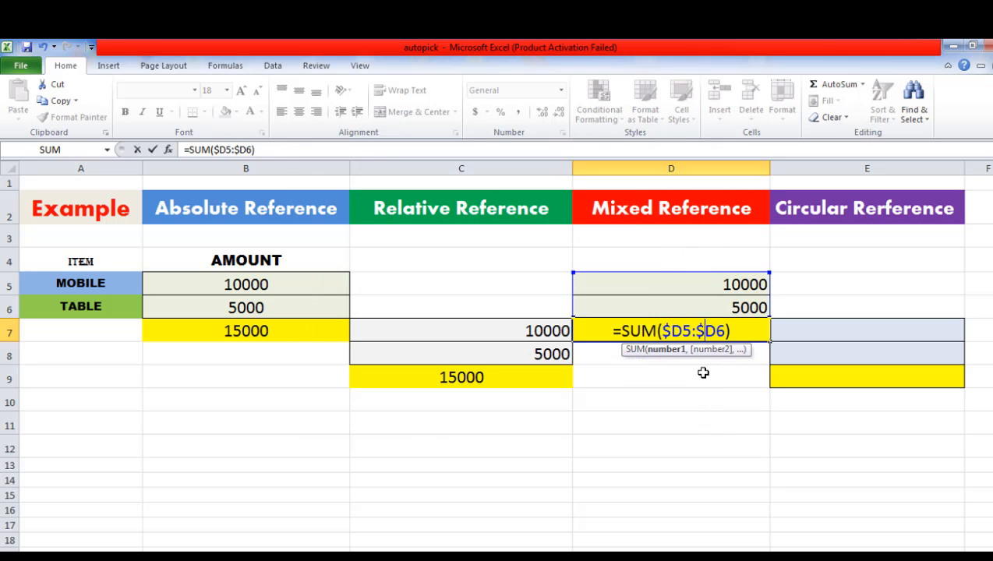
key("Tab")
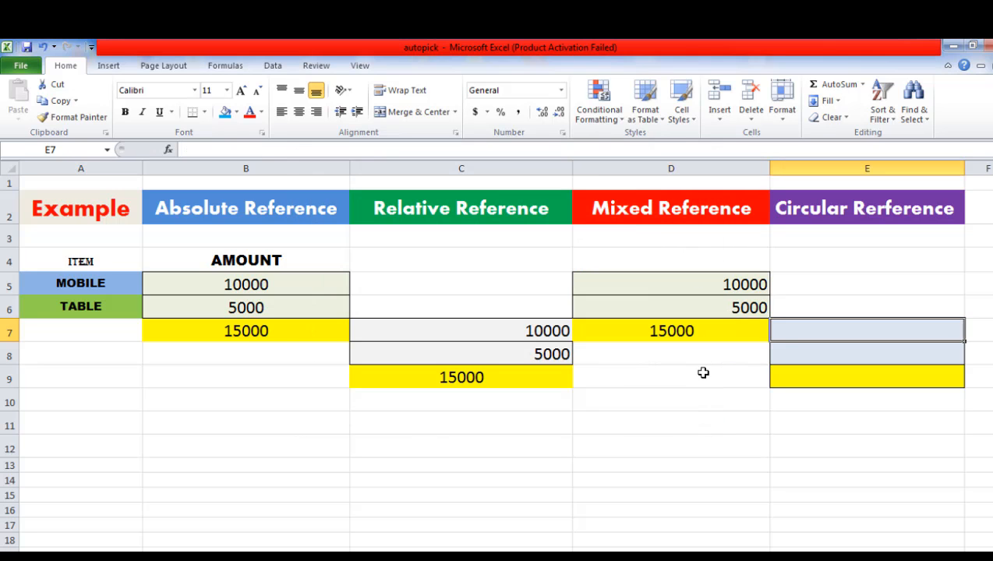
left_click(700, 333)
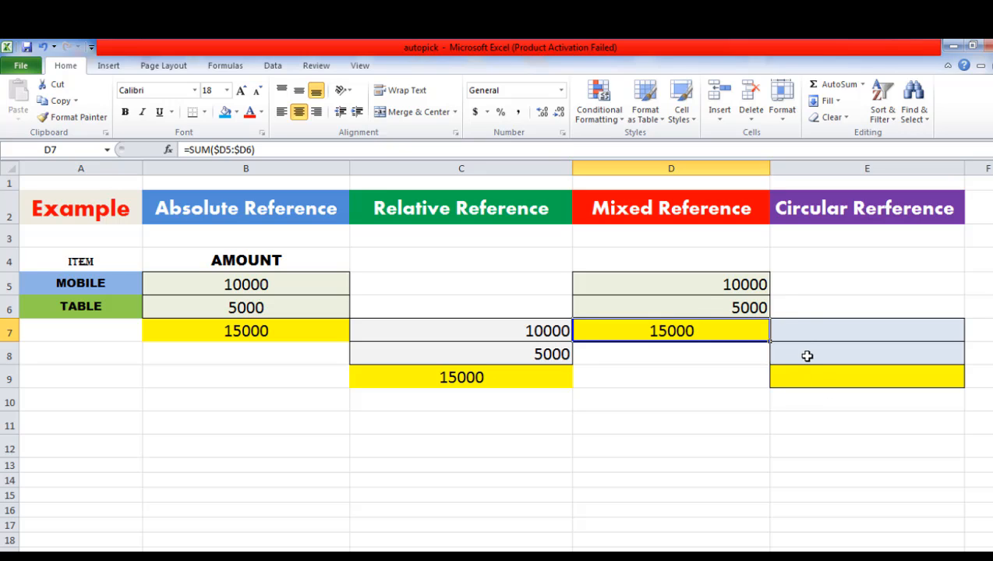
Step: Enter the amounts 10000 in E5 and 5000 in E6 under the Circular Reference heading
left_click(840, 288)
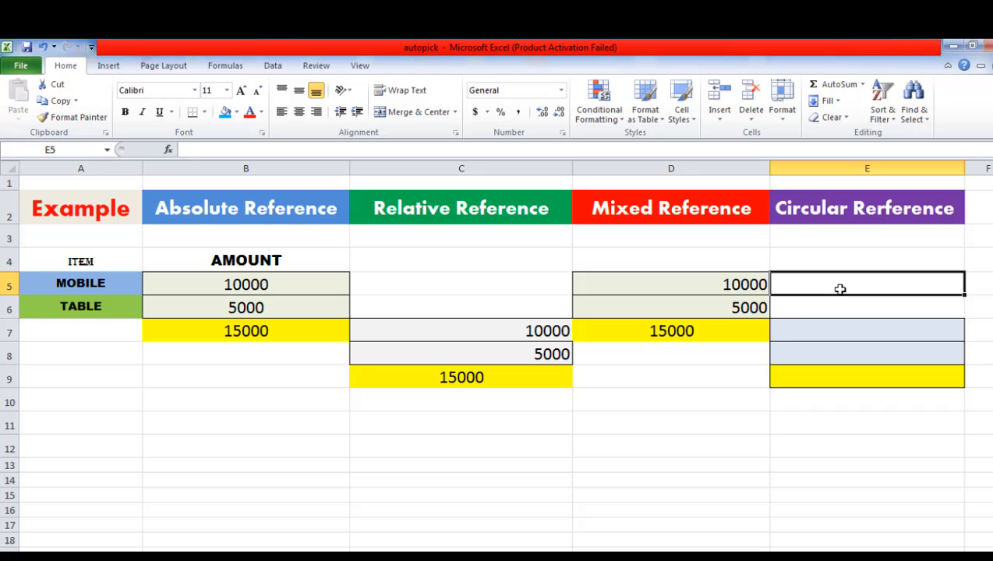
type("1000")
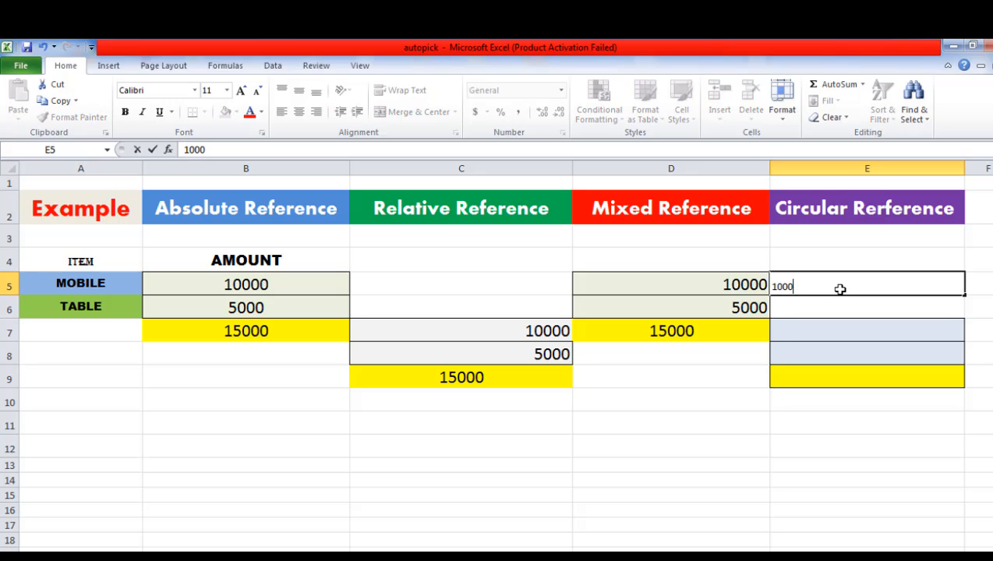
type("0")
key("Return")
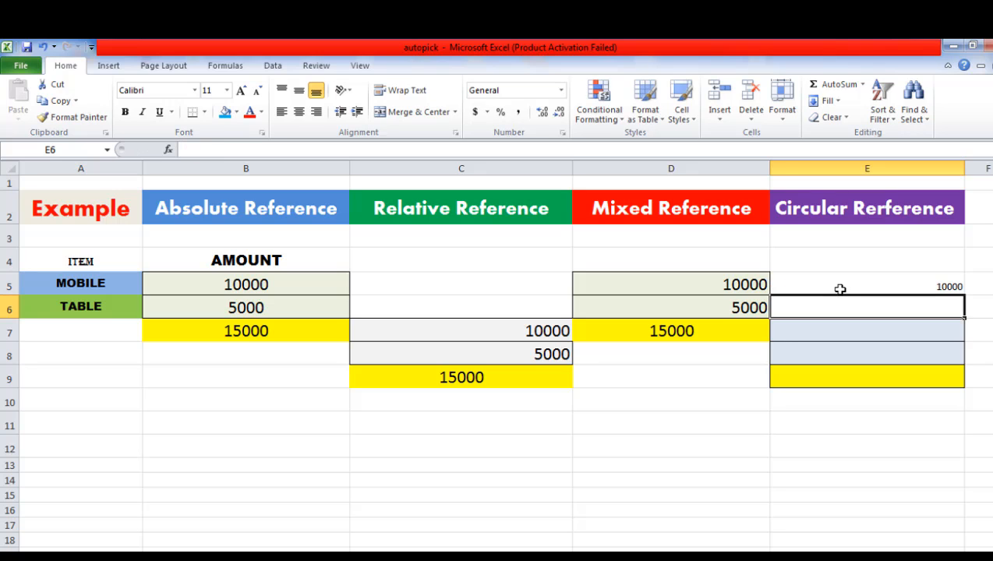
type("5000")
key("Return")
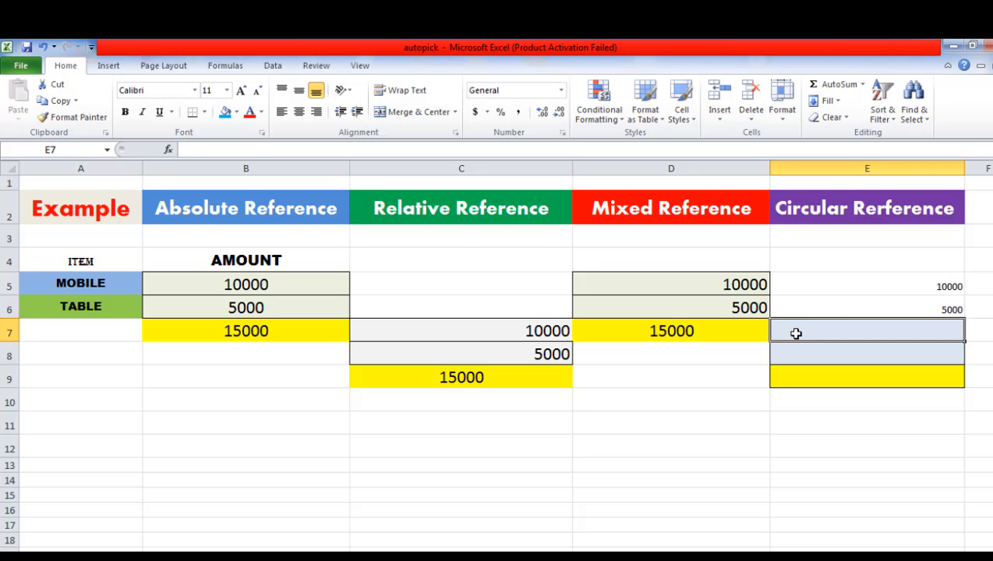
Step: Copy the mixed total formula from D7 into E7 and inspect the cell references in the pasted formula
left_click(716, 330)
right_click(720, 334)
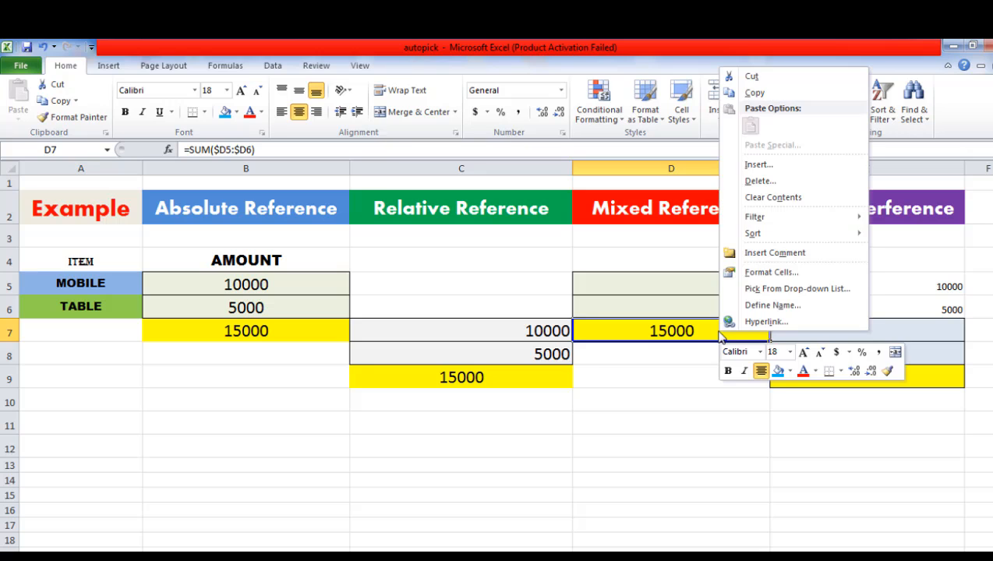
left_click(762, 93)
left_click(900, 331)
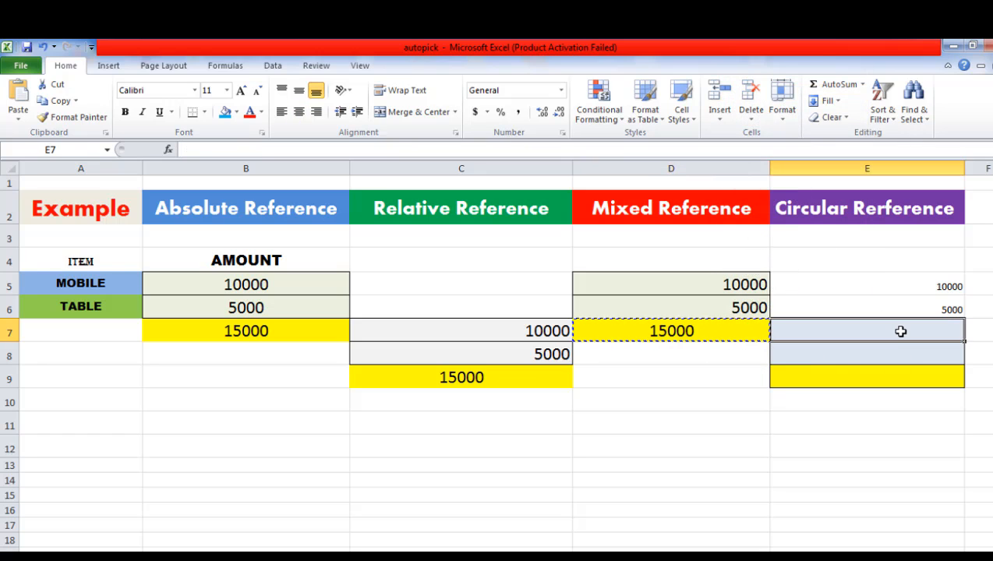
right_click(901, 332)
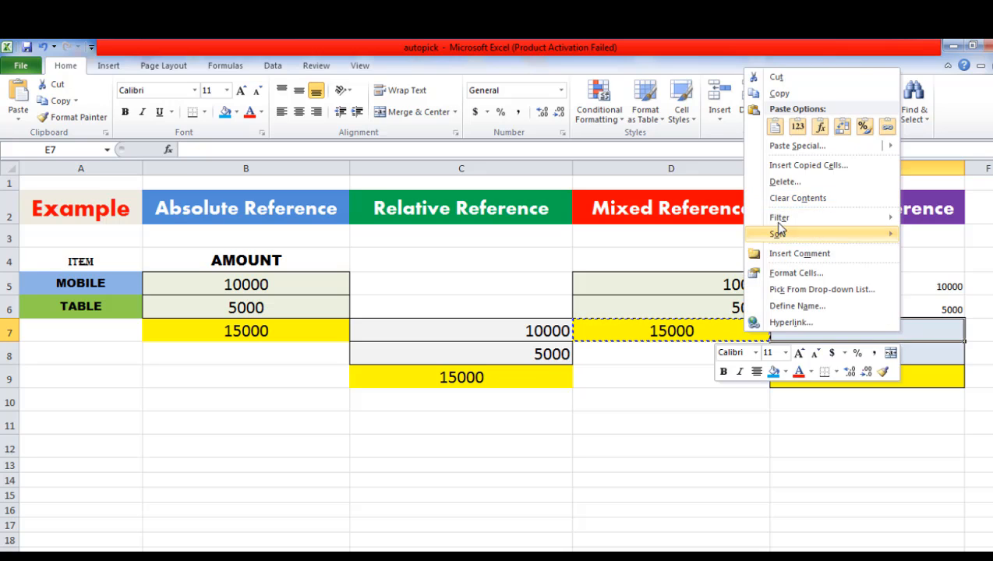
left_click(776, 126)
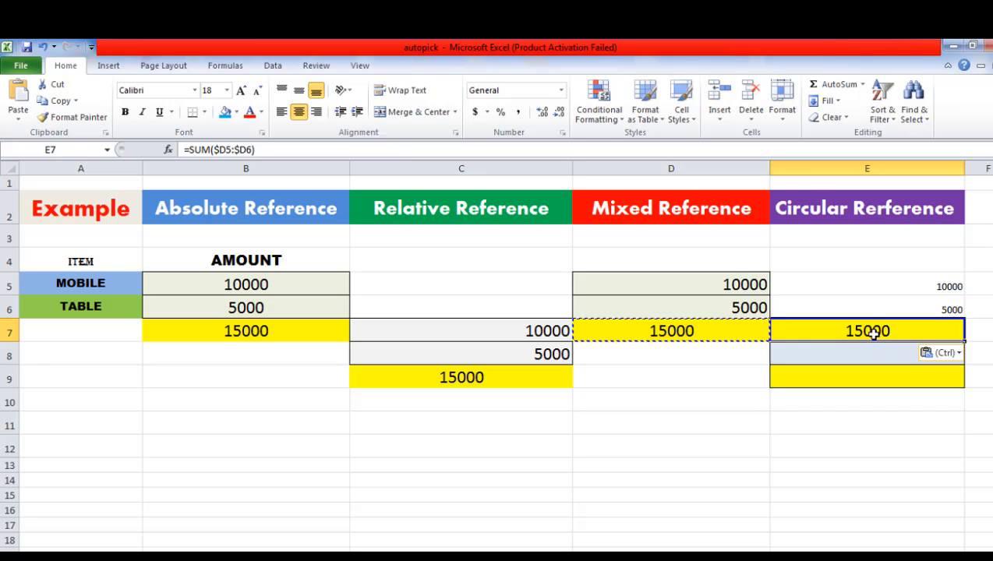
key("F2")
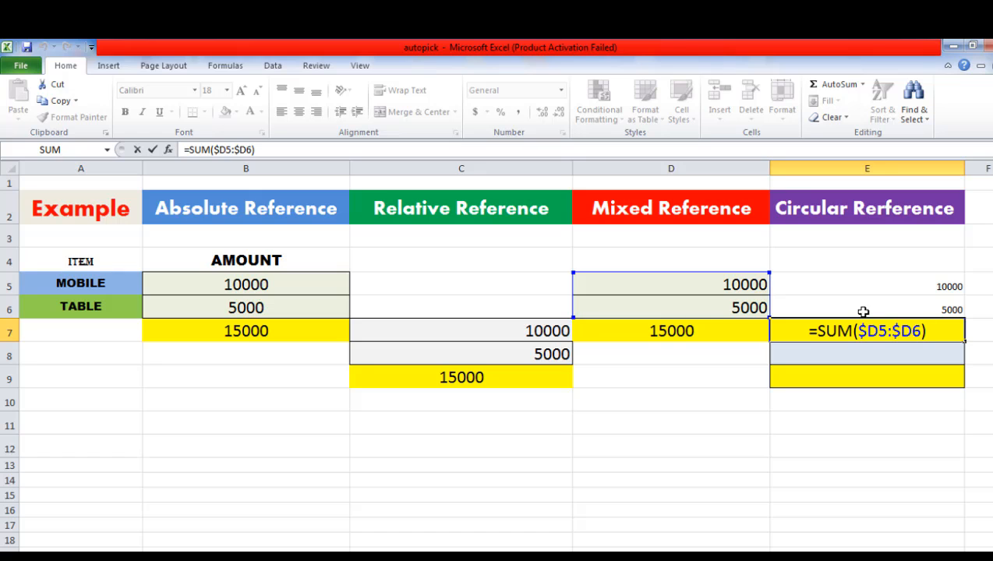
left_click(850, 285)
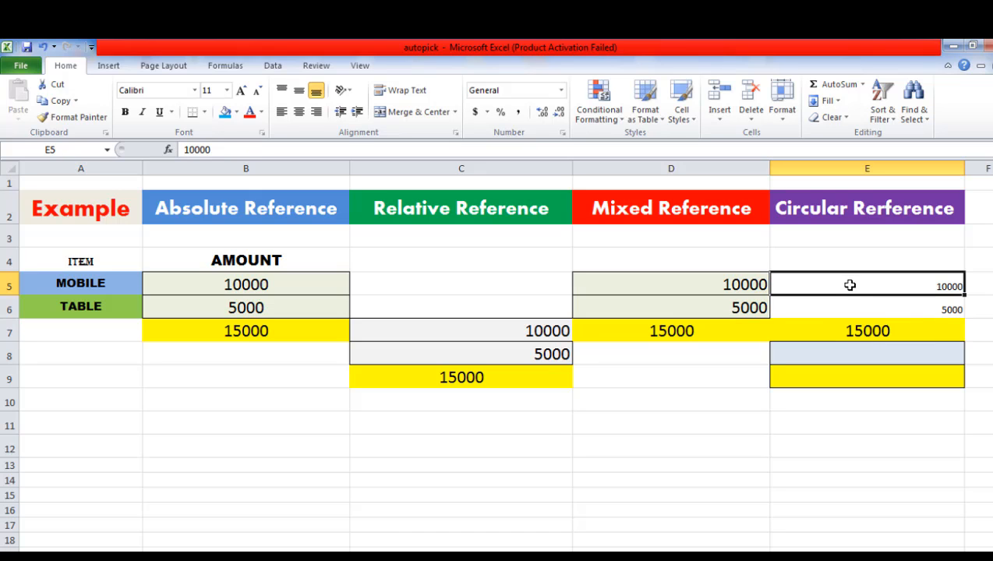
Step: Enter the amounts 10000 in E11 and 5000 in E12
left_click(885, 427)
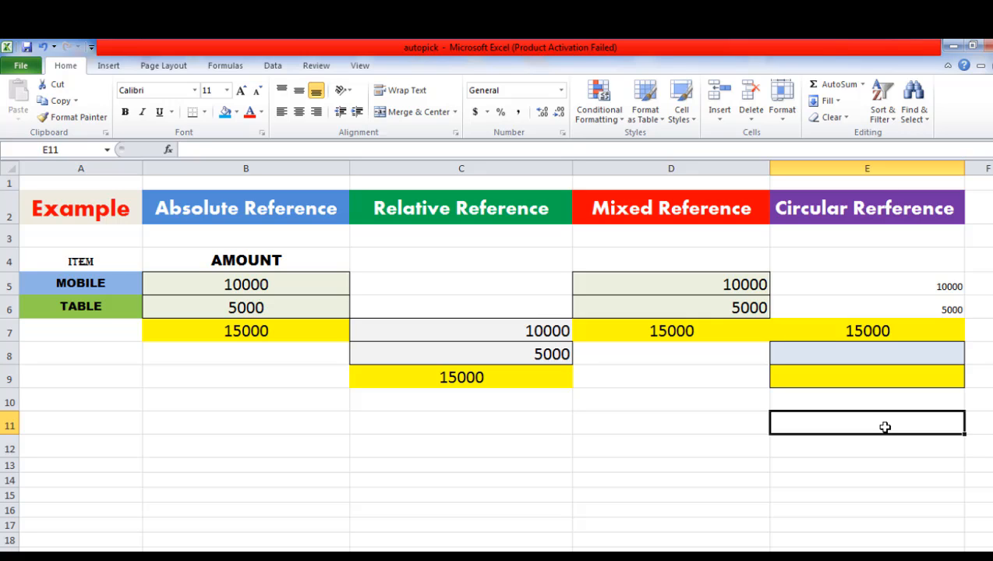
type("10000")
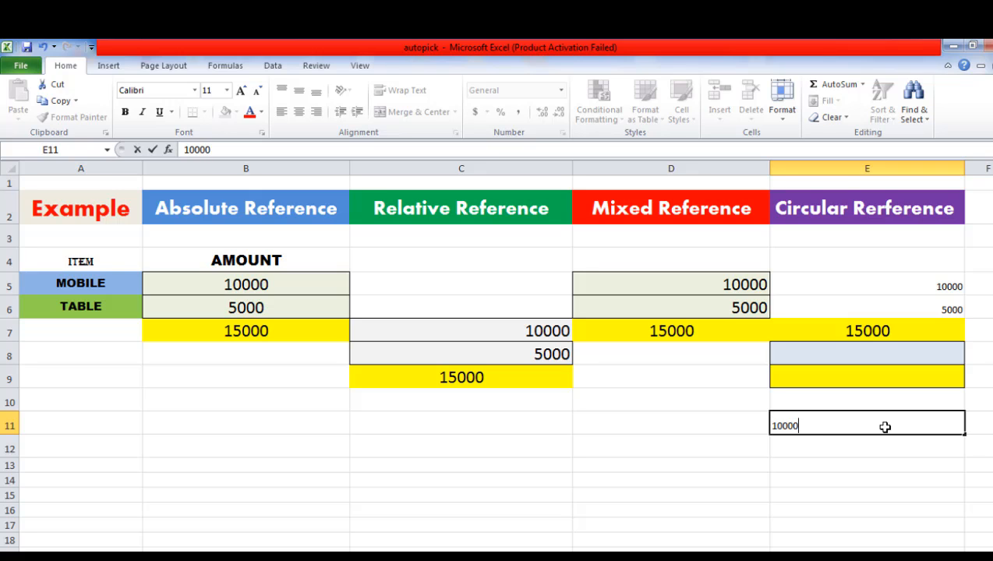
key("Return")
type("5000")
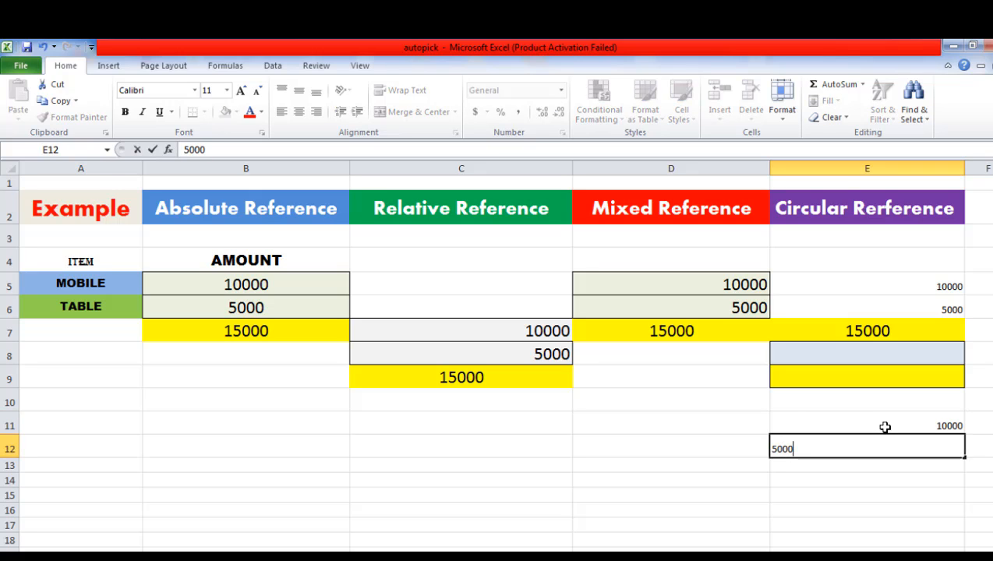
key("Return")
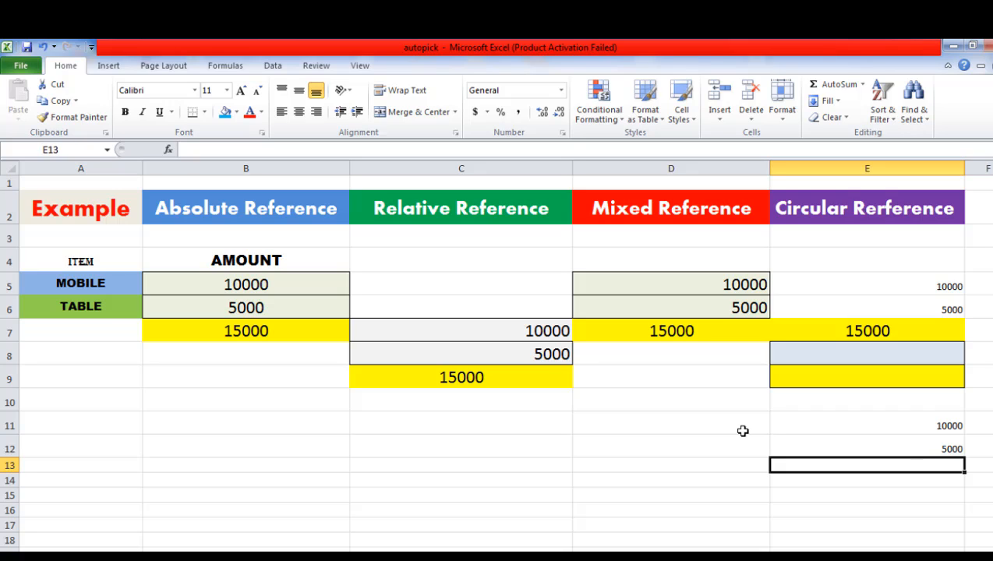
Step: Paste the copied mixed total formula into E13 and inspect its cell references, dismissing the color scheme prompt
right_click(840, 468)
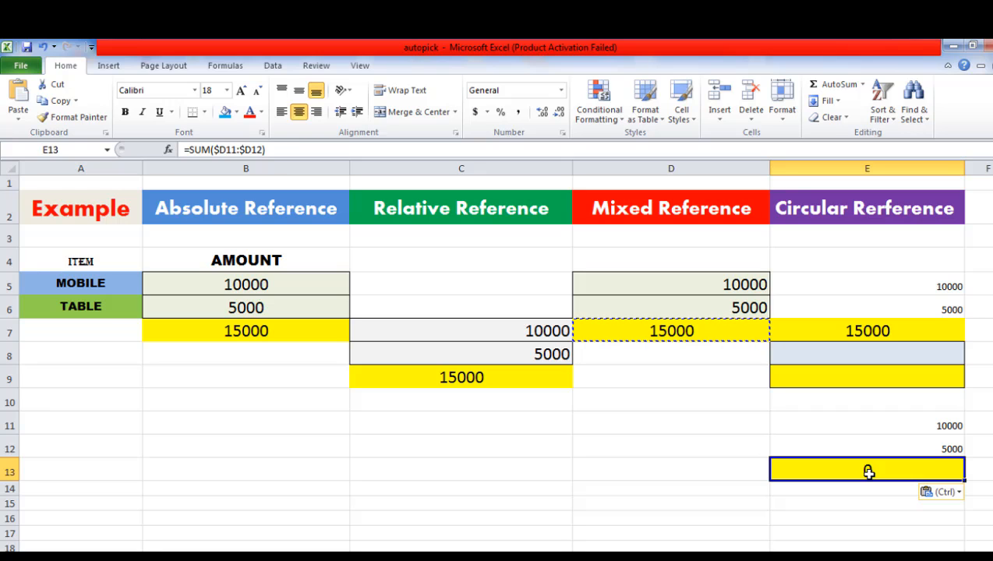
double_click(868, 472)
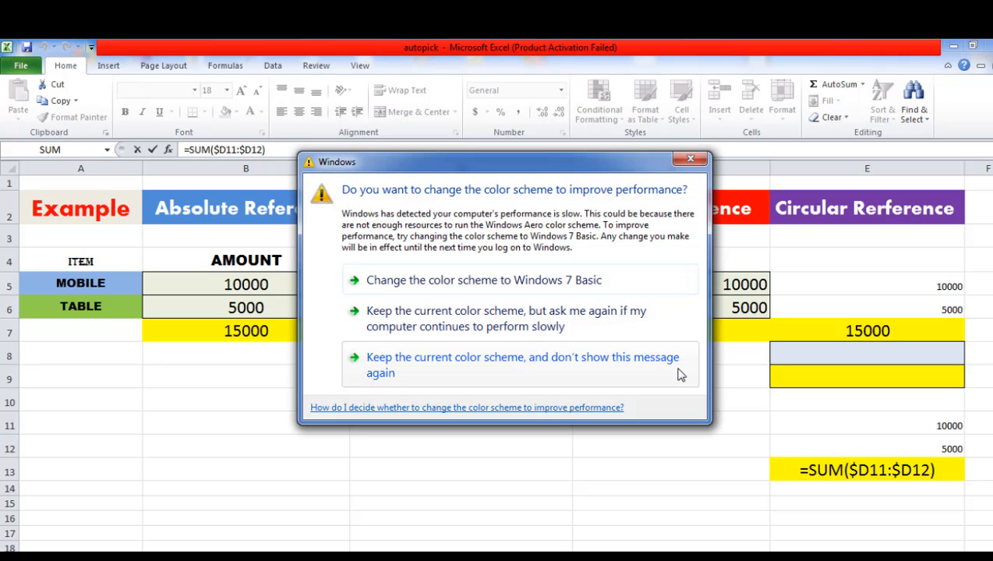
left_click(690, 160)
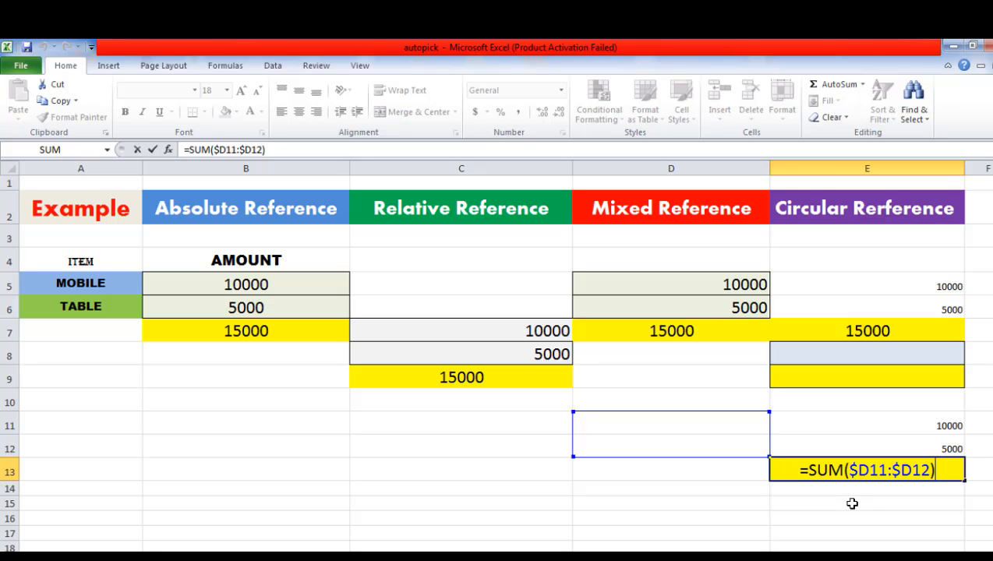
key("Return")
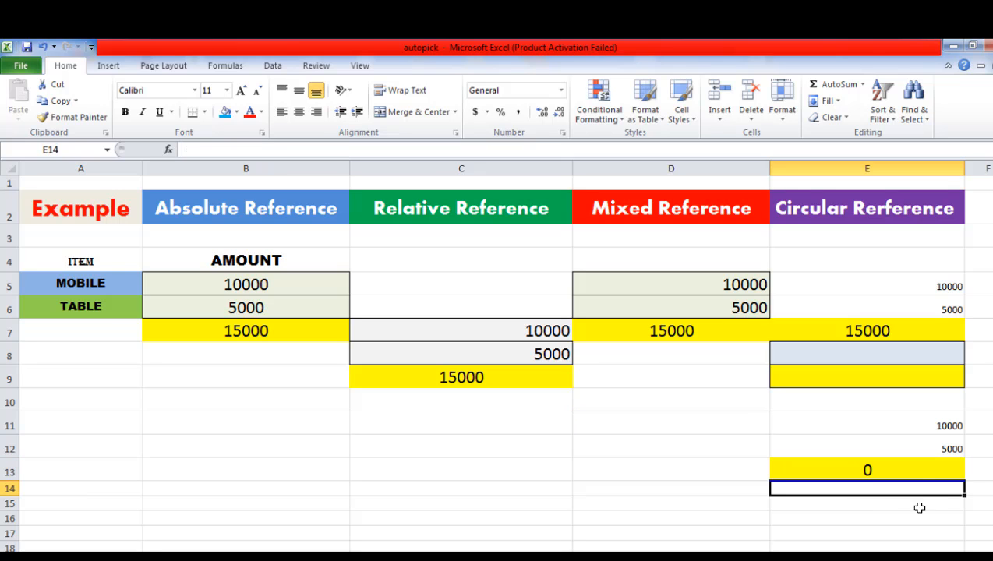
left_click(874, 467)
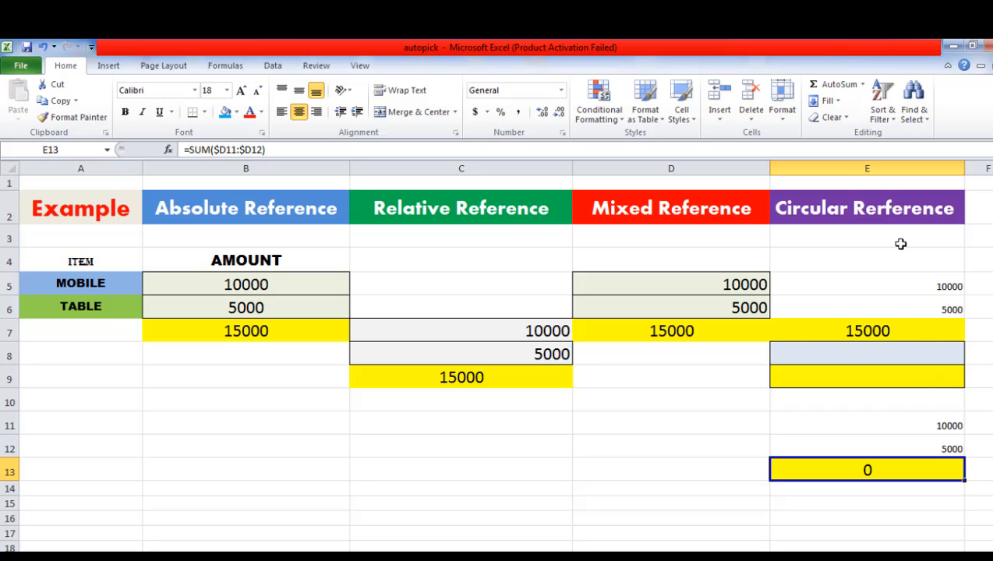
Step: Clear the pasted total formula from E7 under the Circular Reference heading
left_click(918, 287)
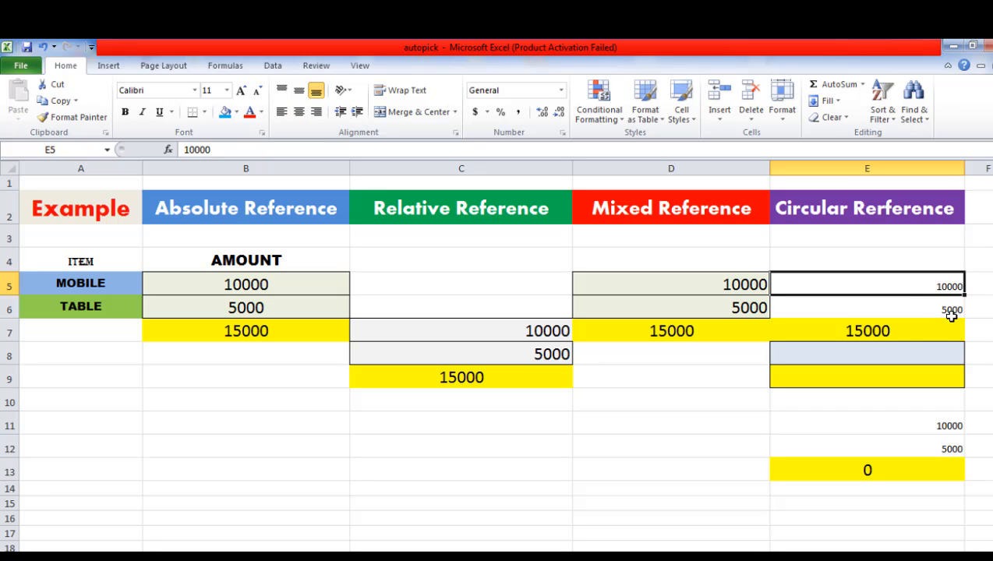
left_click(893, 335)
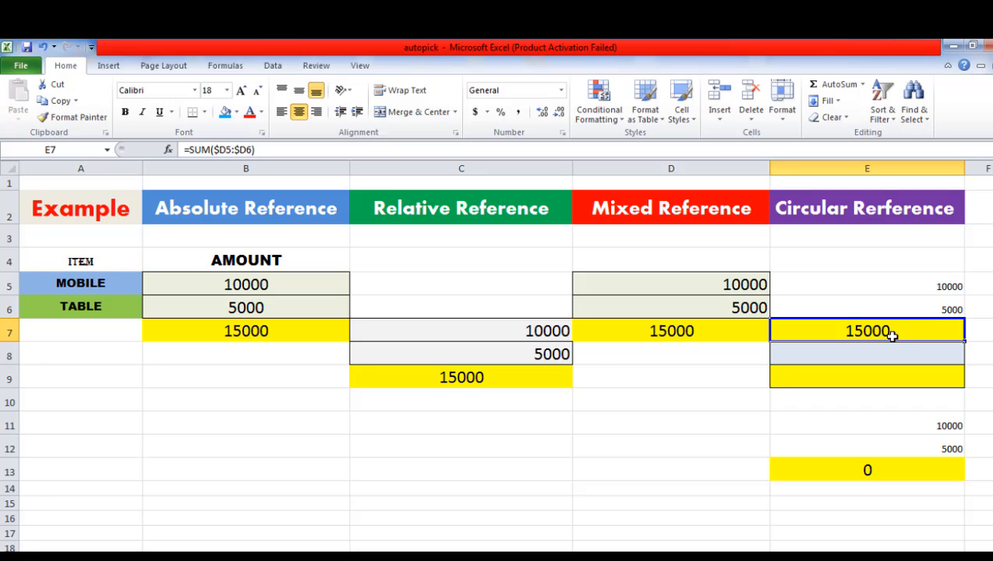
key("Delete")
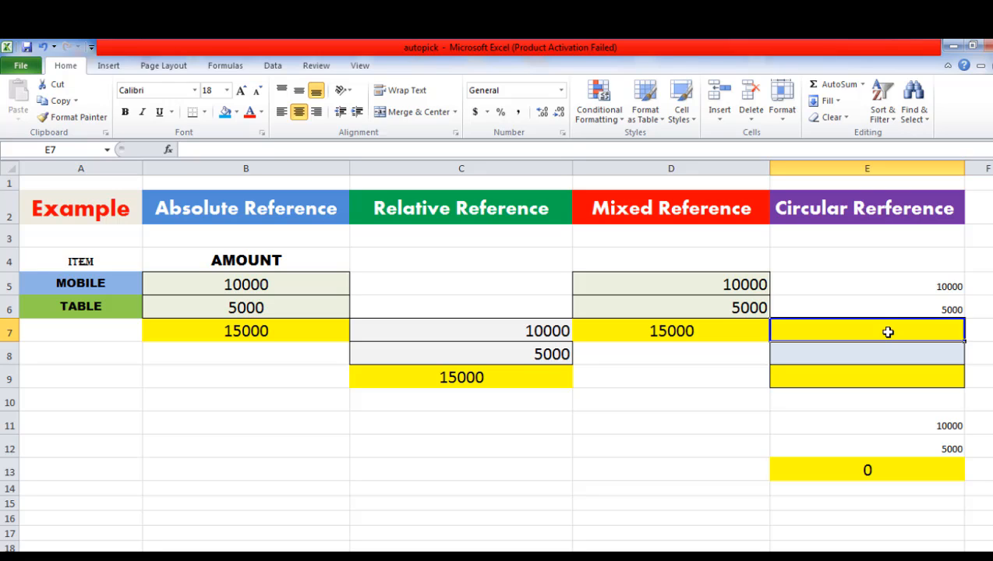
Step: Enter a circular total in E7 with =SUM(E5:E7), including the formula's own cell, and accept the circular reference warning
type("=")
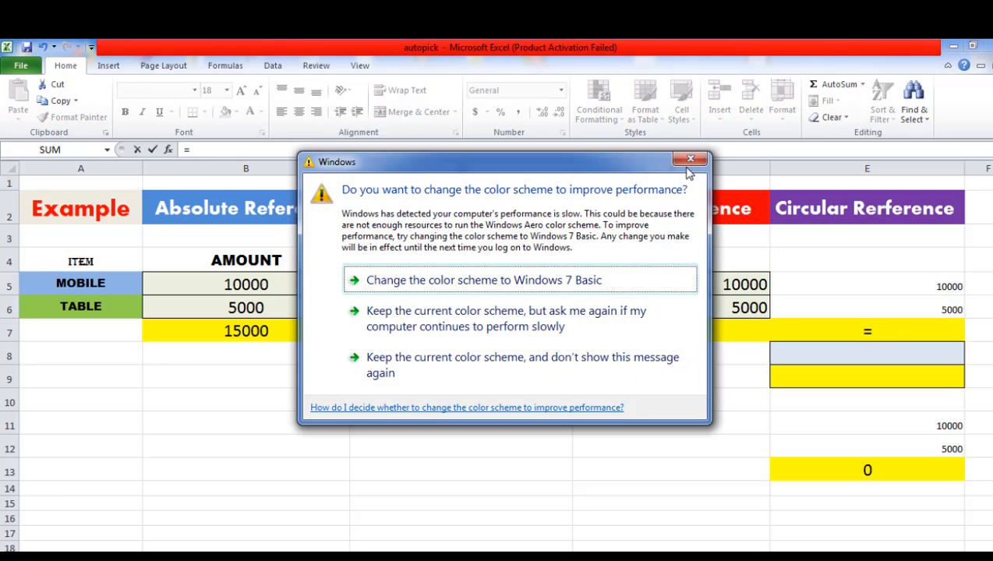
left_click(691, 159)
type("SU")
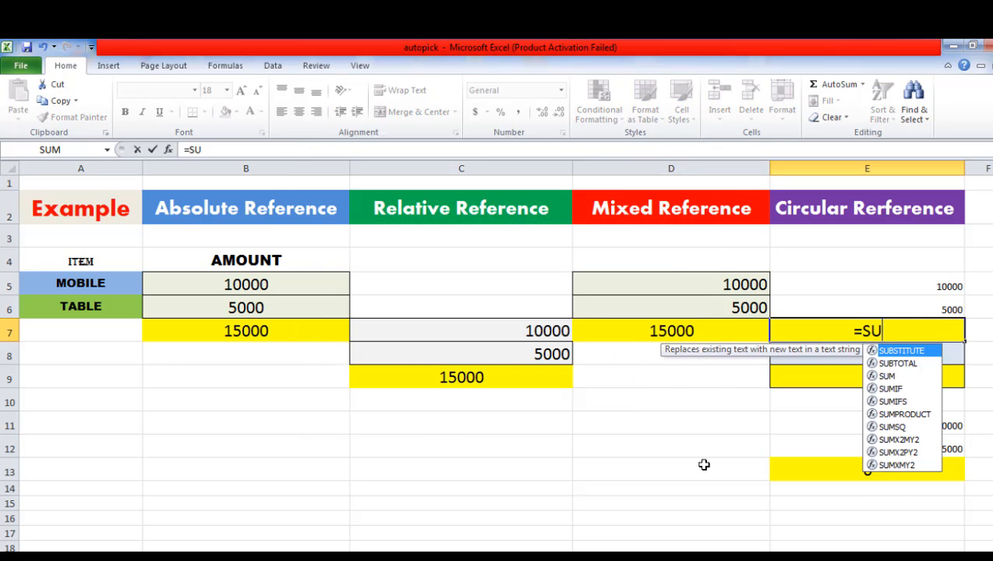
type("M(")
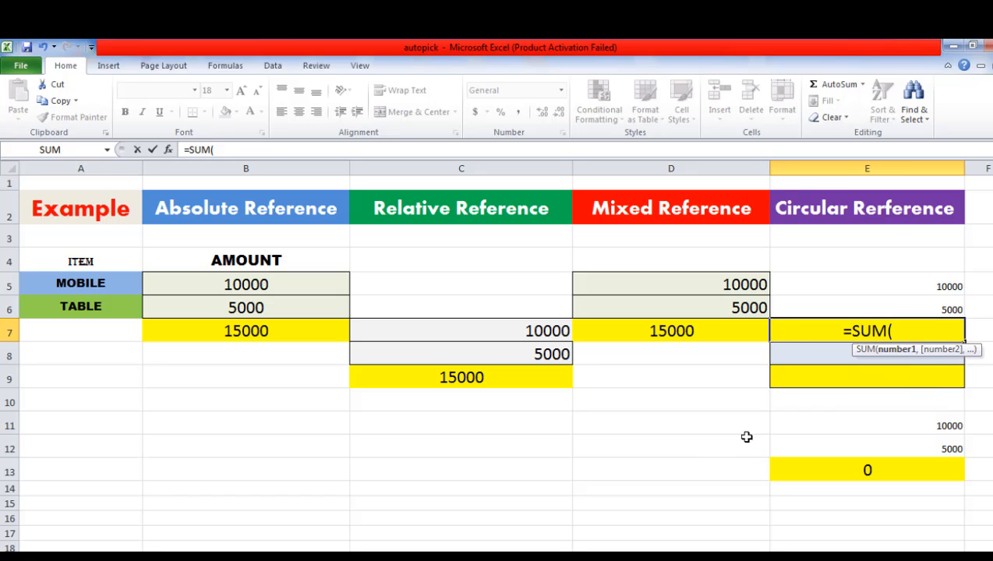
left_click(931, 287)
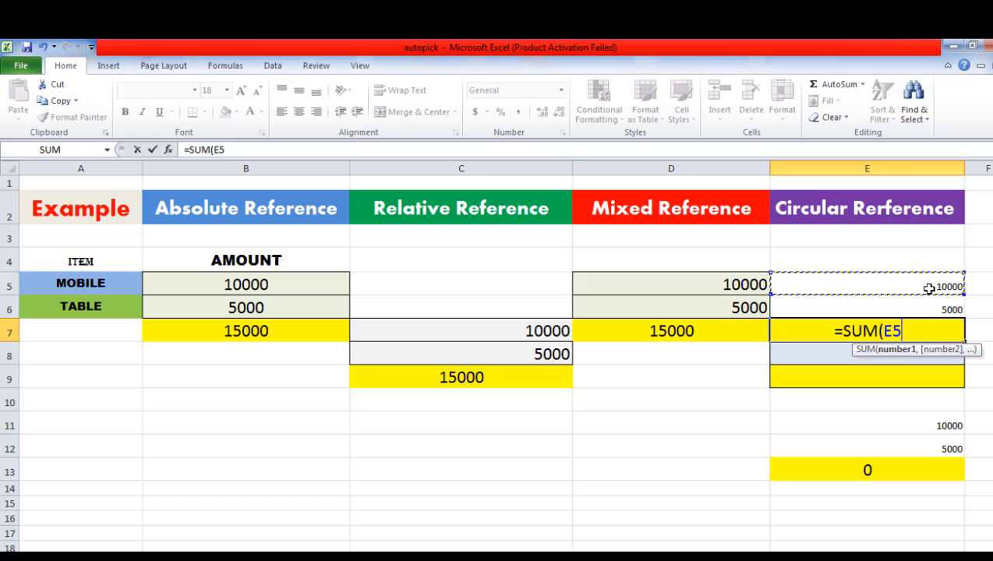
key("shift+Down")
key("shift+Down")
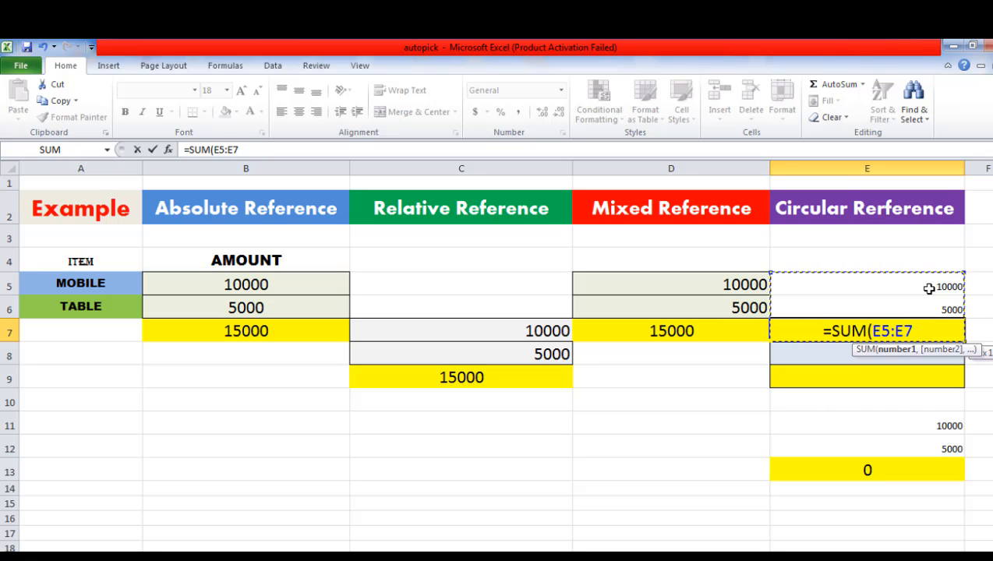
key("Return")
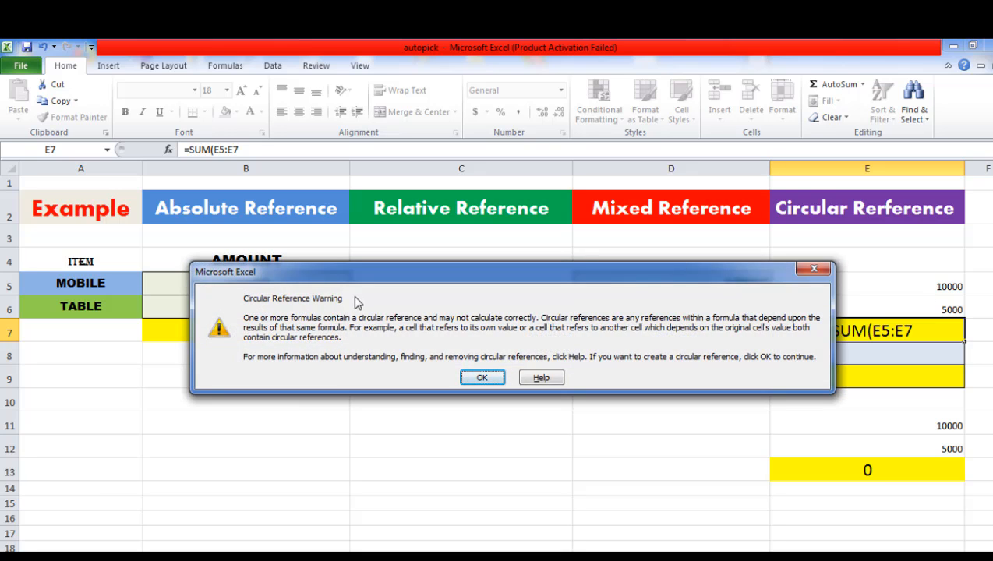
left_click(482, 379)
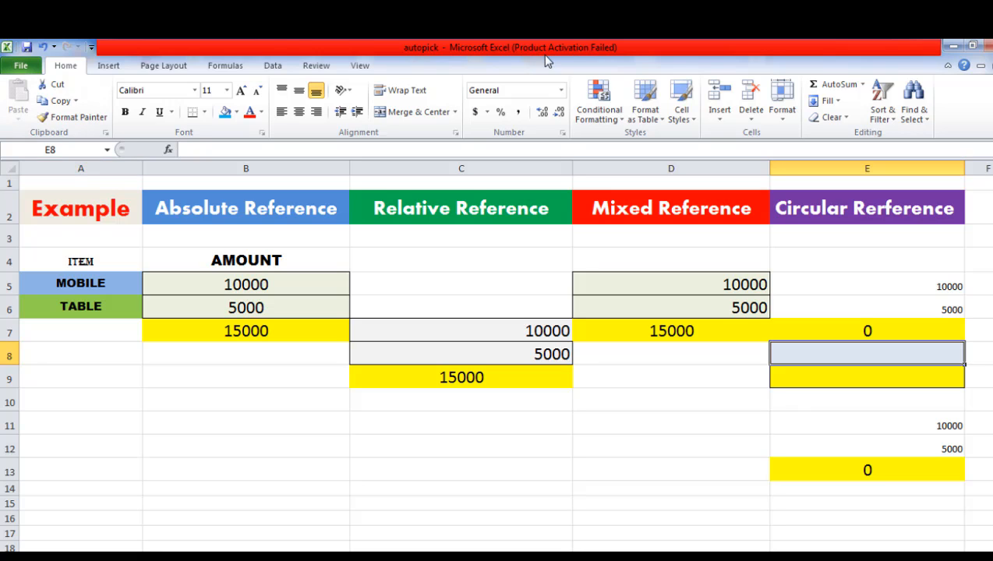
left_click(273, 66)
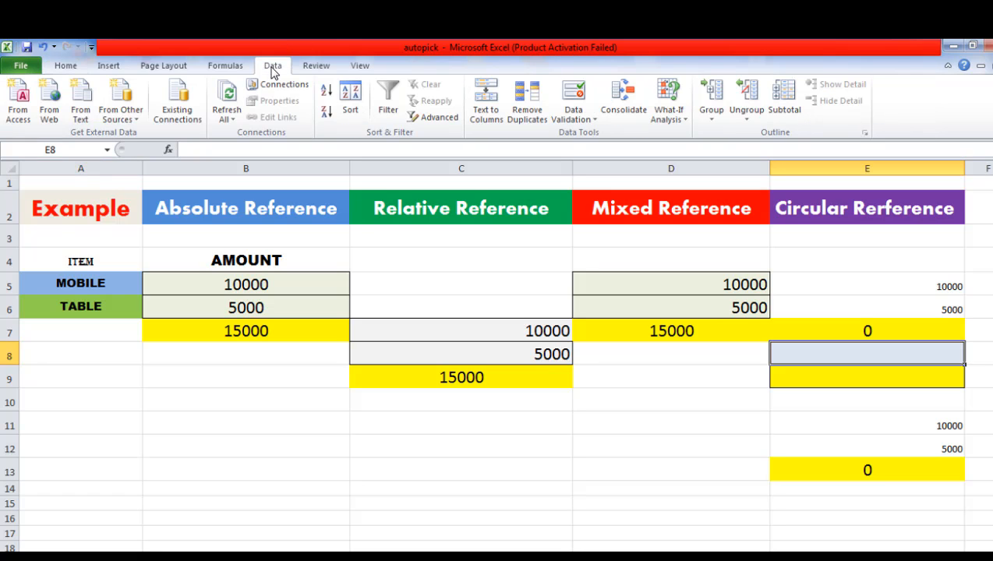
left_click(65, 66)
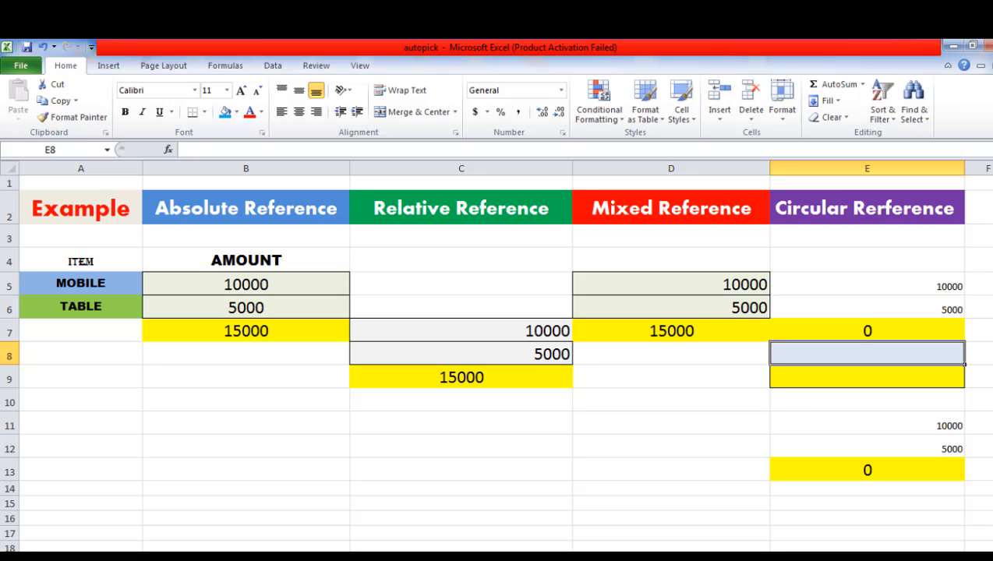
Step: Enter the sample numbers 10, 20 and 30 in B15, B16 and B17 below the table
left_click_drag(992, 303, 992, 310)
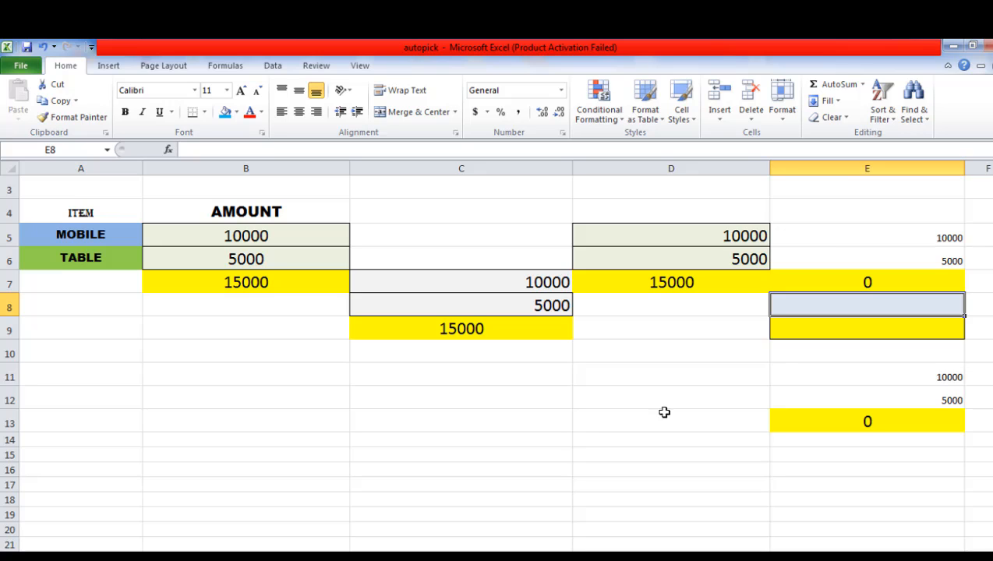
left_click(99, 455)
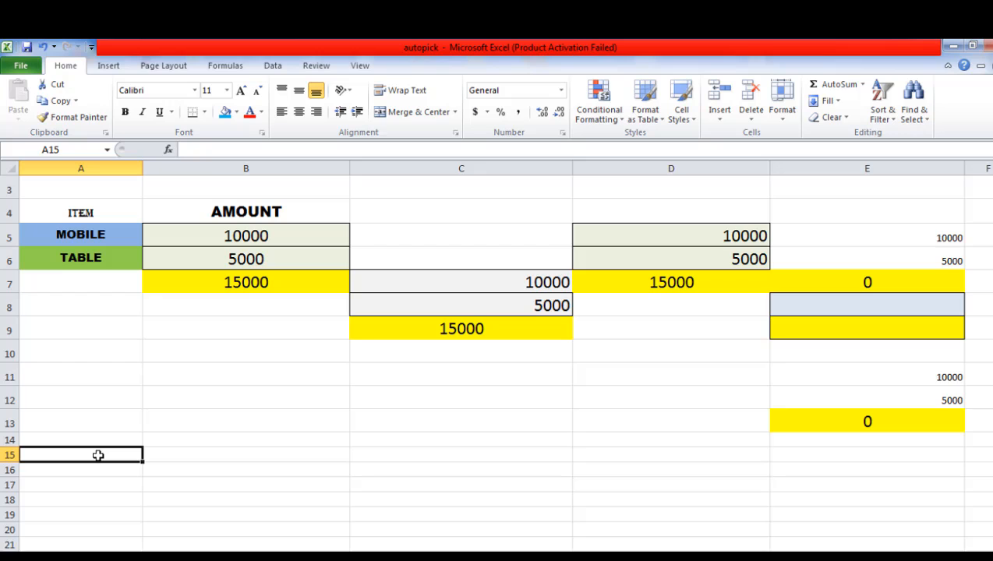
key("Right")
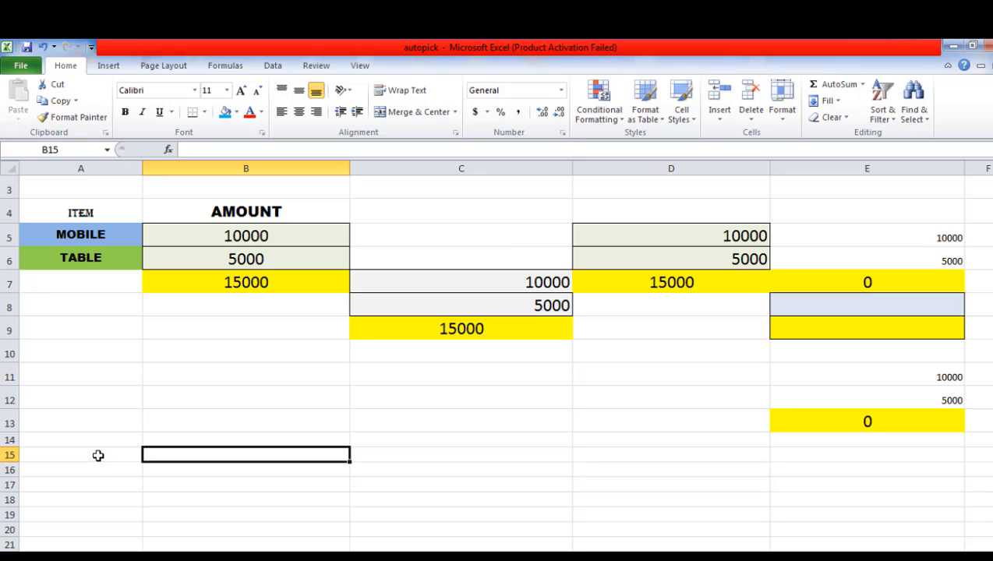
type("10")
key("Return")
type("20")
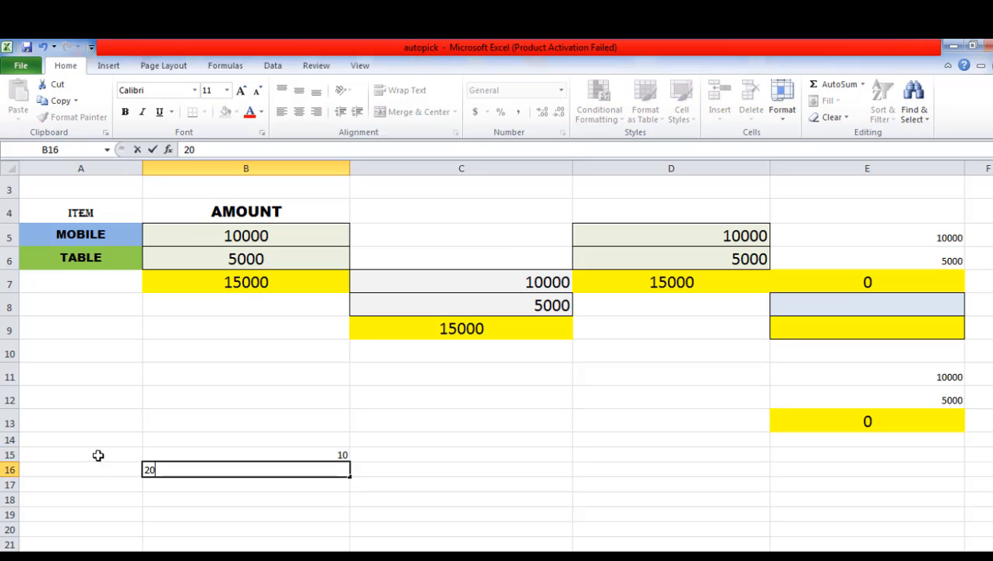
key("Return")
type("30")
key("Return")
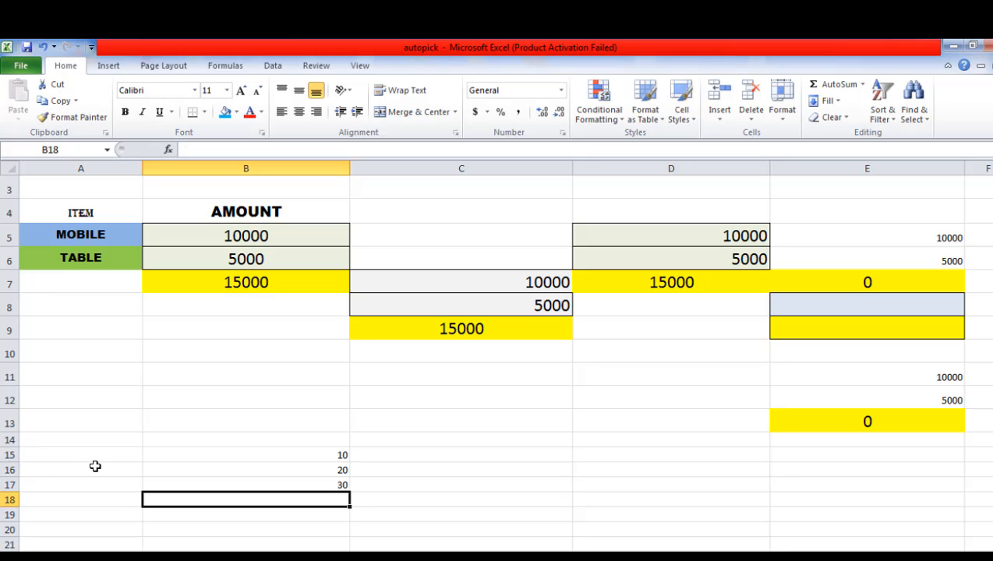
Step: Abandon the formula started in A16 and enter the label PRECEDENTS CELL in B13 above the sample numbers
left_click(94, 467)
type("=")
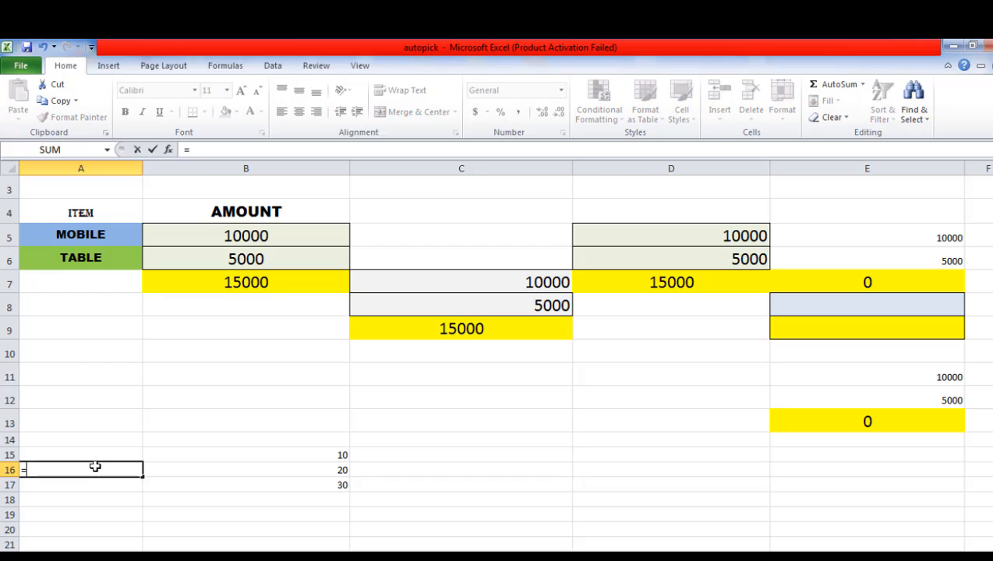
left_click(206, 425)
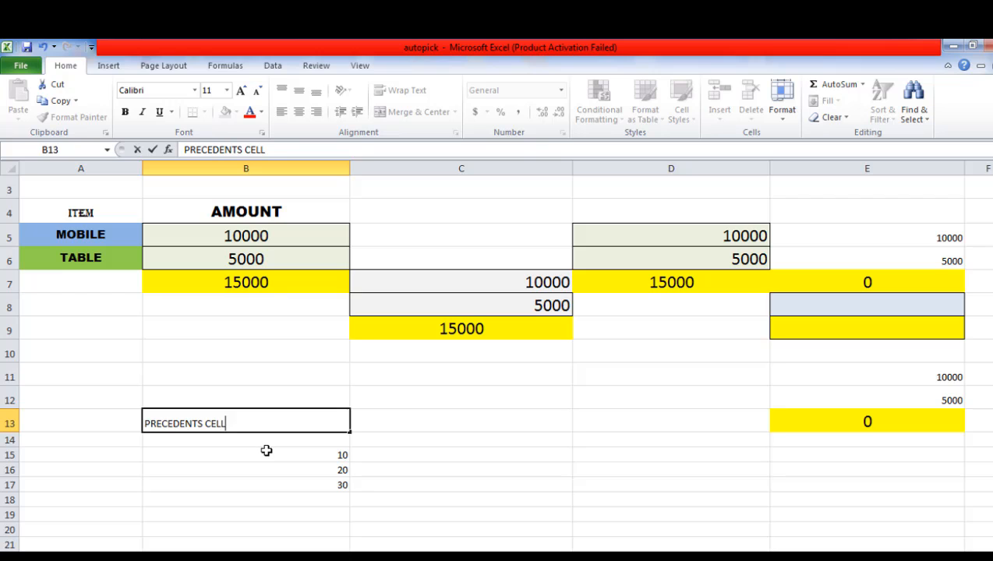
left_click(112, 473)
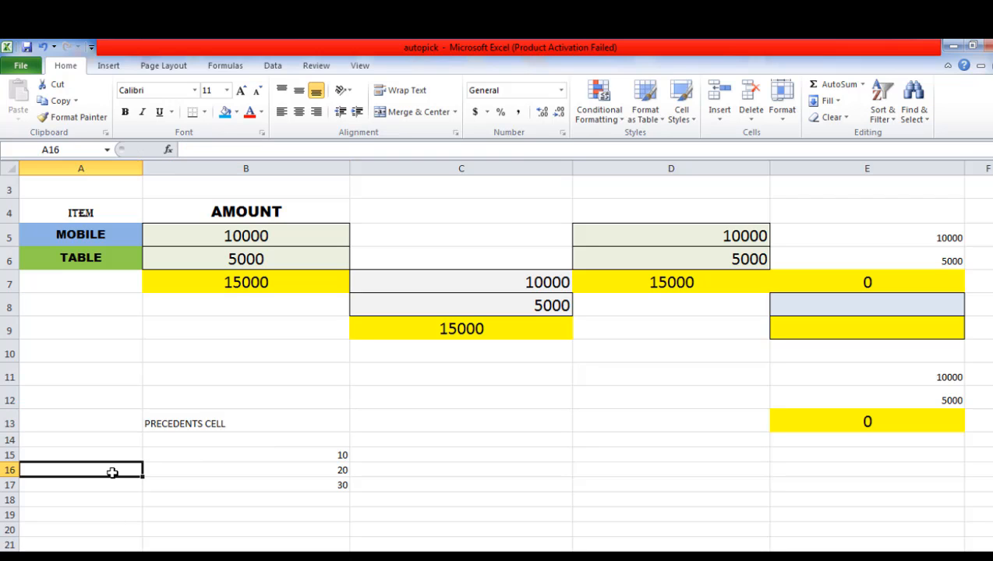
Step: Enter the formula =SUM(B15+B16+B17) in A16 to total the three sample numbers beside it
type("=SU")
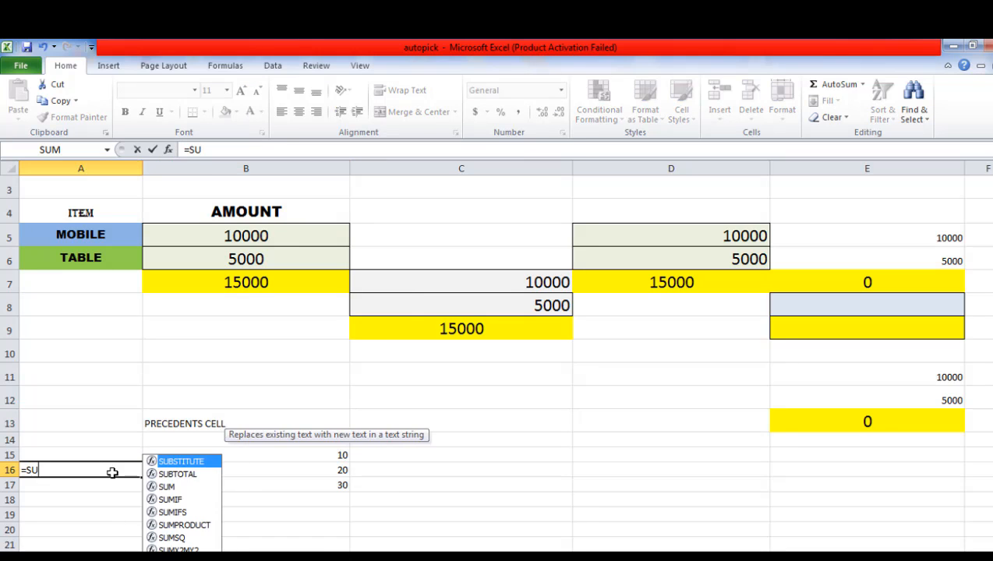
type("M(")
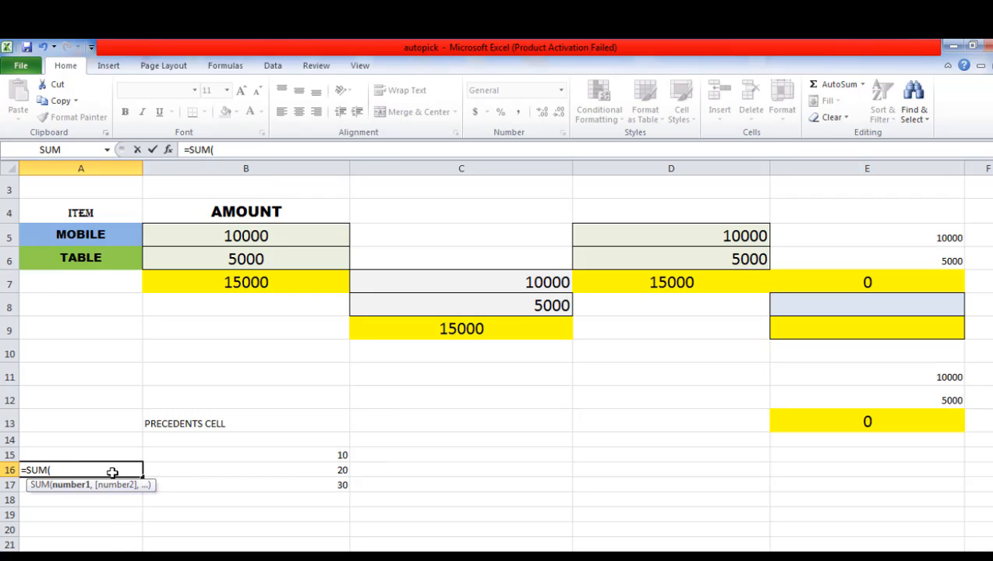
left_click(319, 456)
type("+")
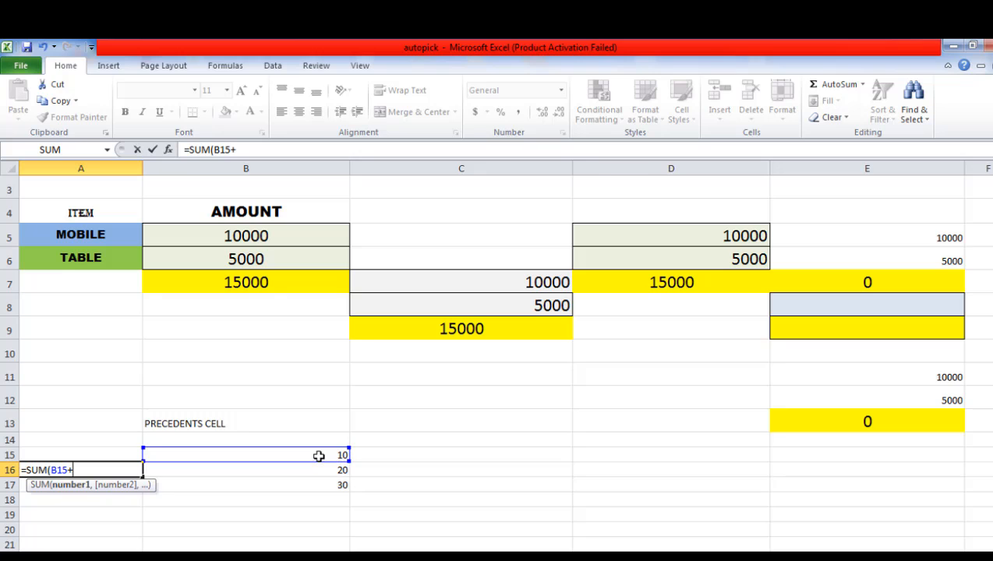
left_click(338, 471)
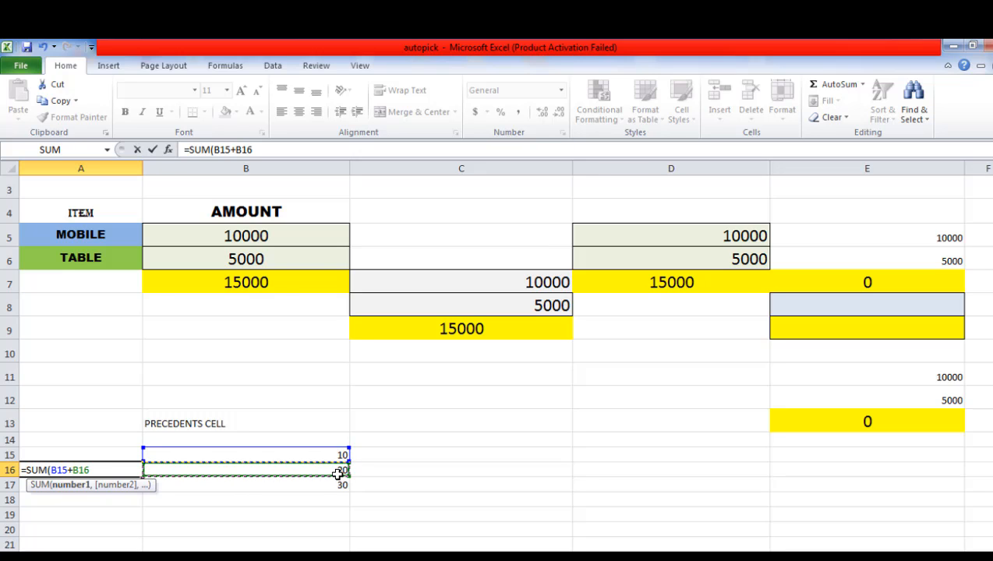
type("+")
left_click(332, 485)
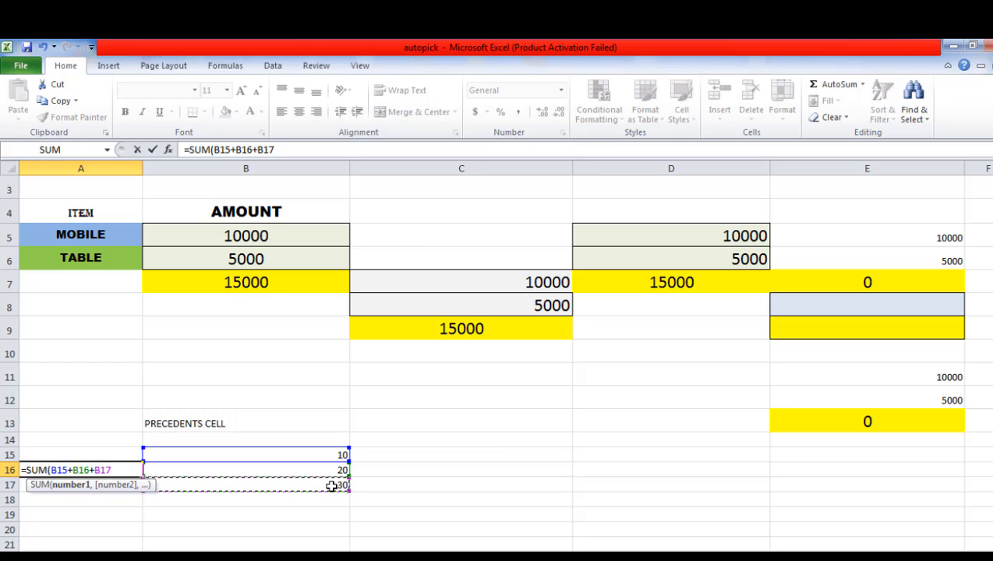
key("Tab")
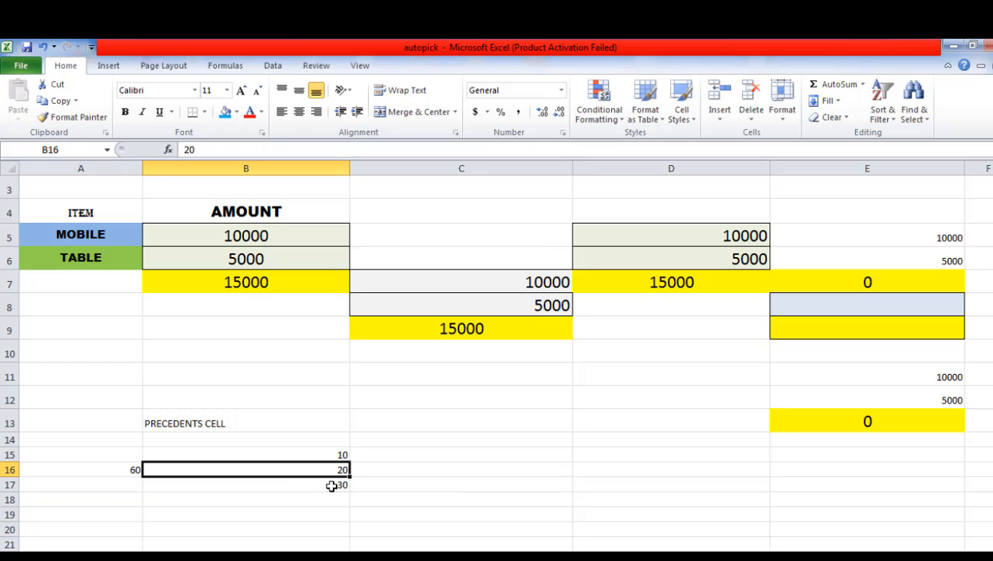
left_click(373, 455)
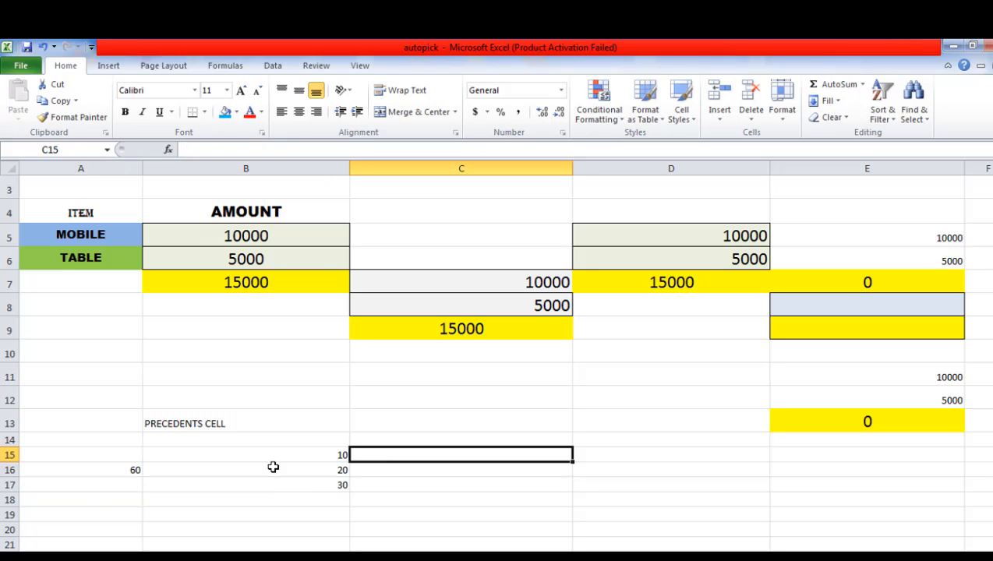
Step: Trace the precedents of the total in A16 and dismiss the Windows color scheme prompt without changing the scheme
left_click(90, 470)
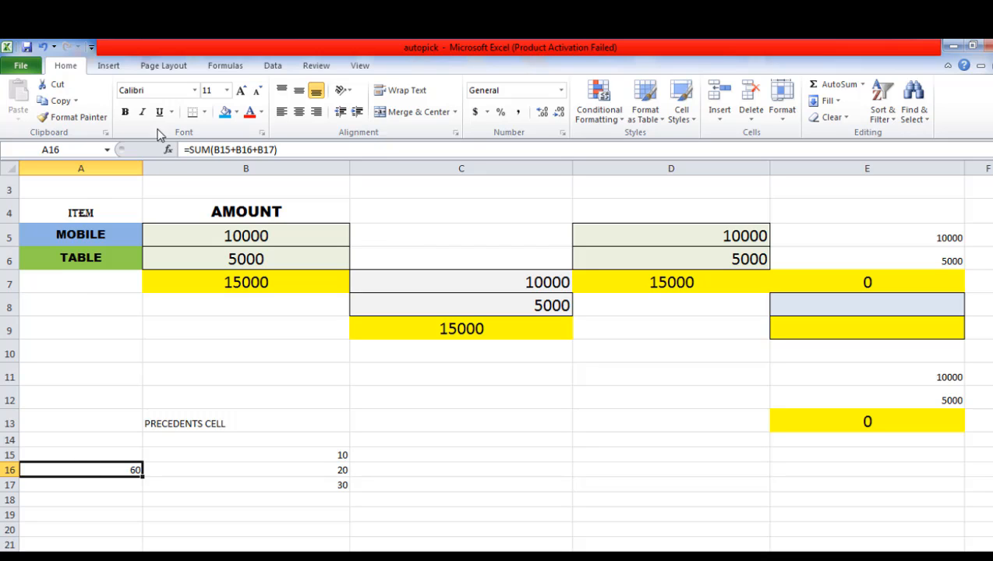
left_click(226, 66)
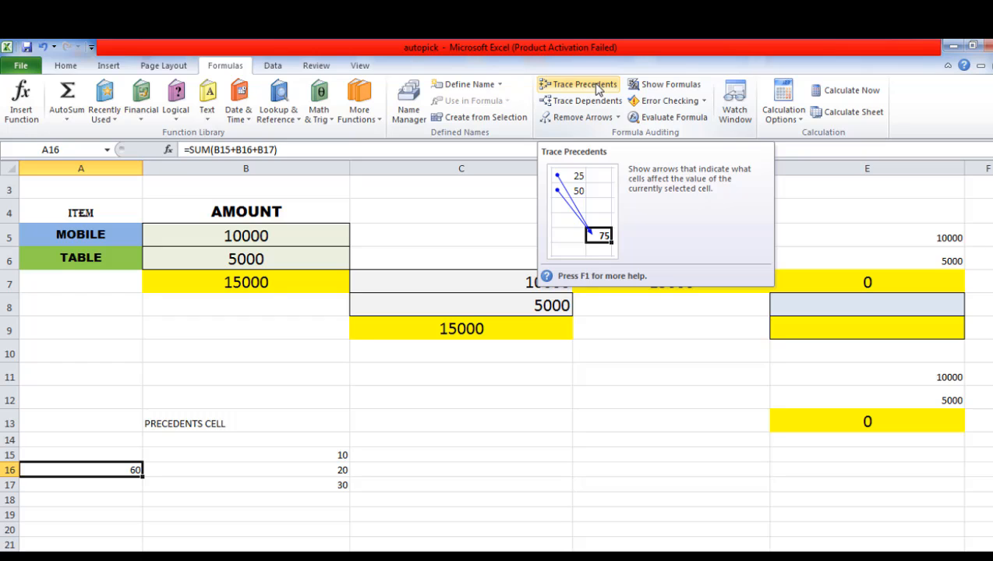
left_click(598, 87)
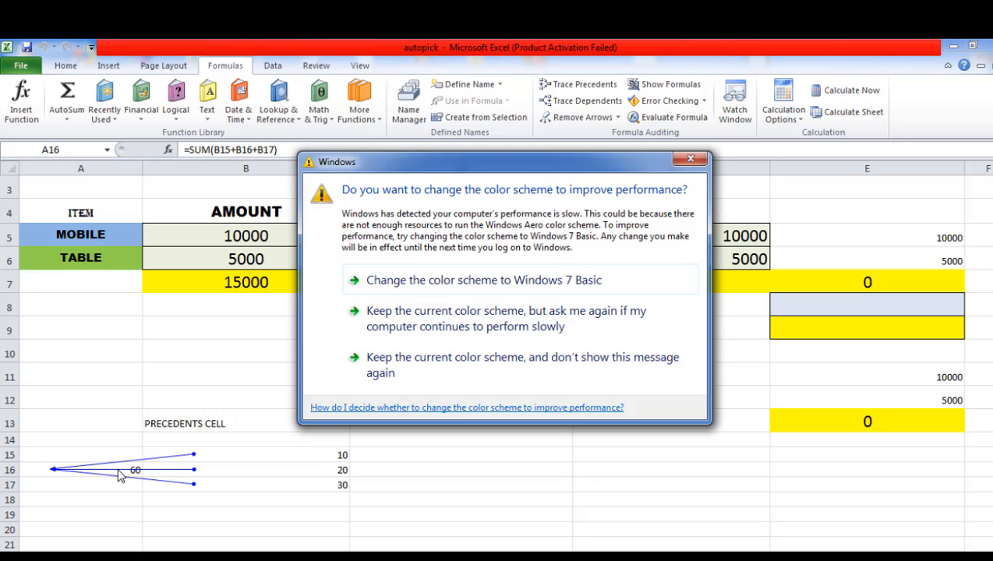
left_click(691, 161)
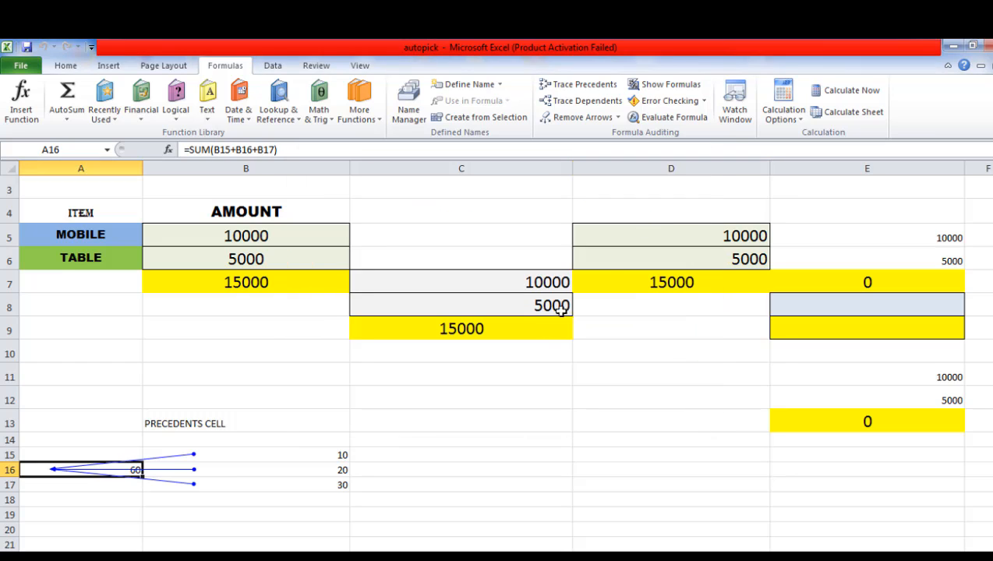
Step: Enter the label DEPENDENT CELL in C13, beside the PRECEDENTS CELL label
left_click(505, 423)
type("E")
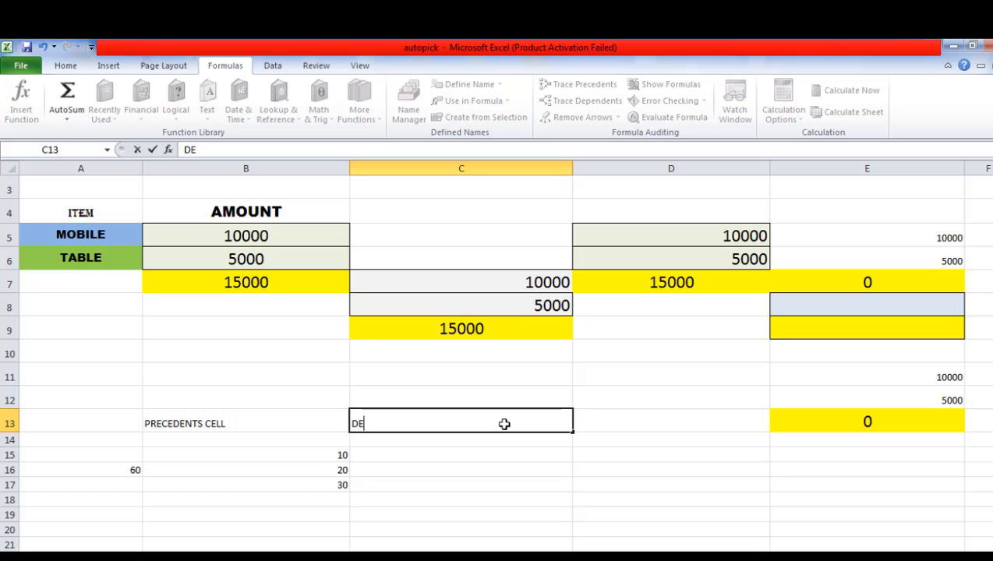
type("PENDENT CELL")
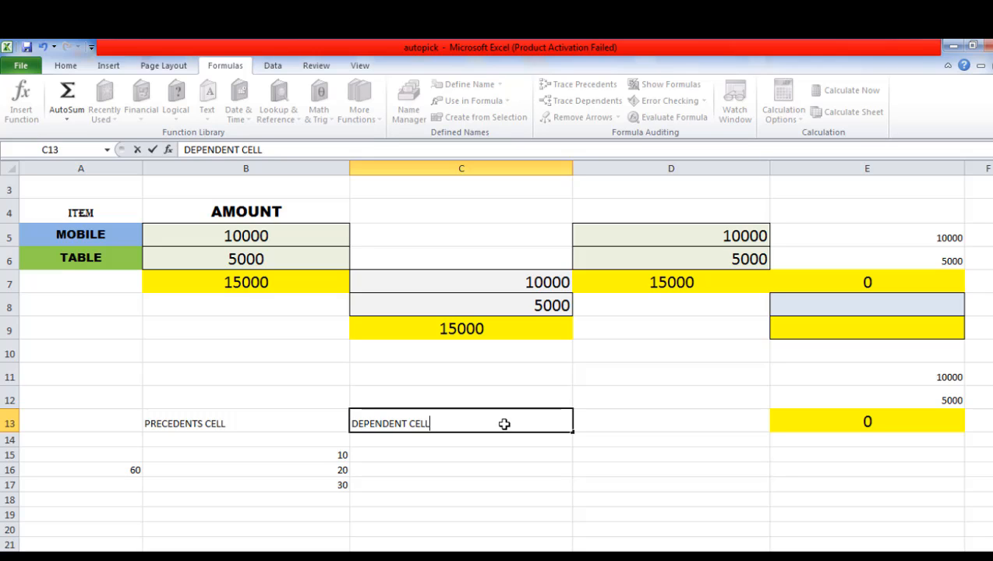
Step: Enter the sample numbers 10, 20 and 30 in D14, D15 and D16
left_click(634, 443)
type("10")
key("Return")
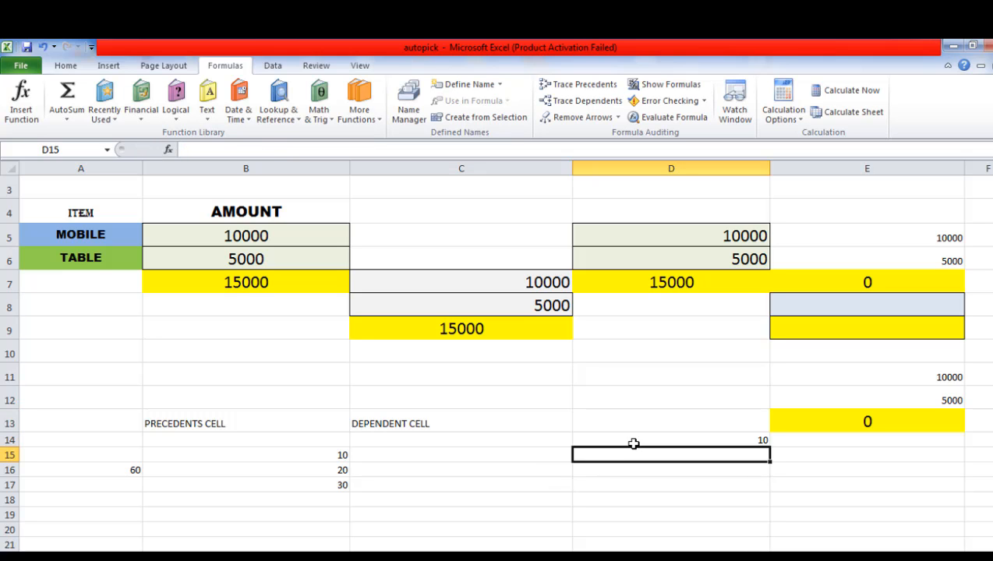
type("20")
key("Return")
type("30")
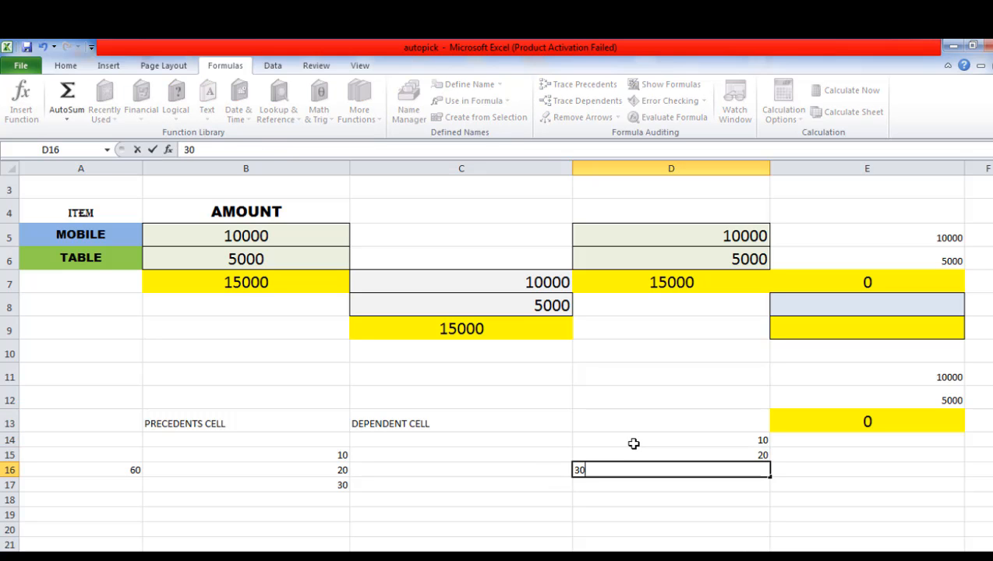
key("Return")
Step: Enter the formula =SUM(D14+D15+D16) in C15 under the DEPENDENT CELL label
left_click(533, 459)
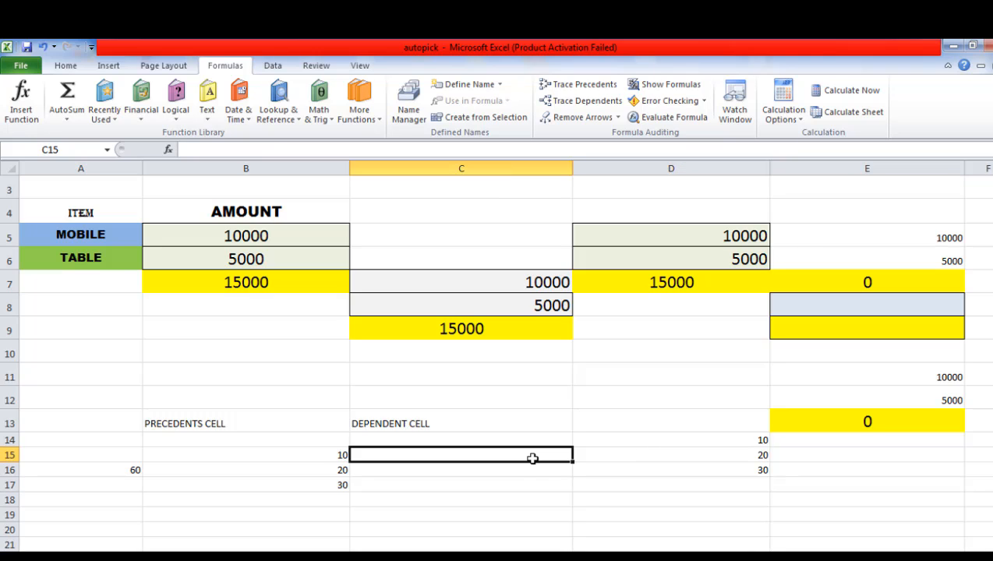
type("=")
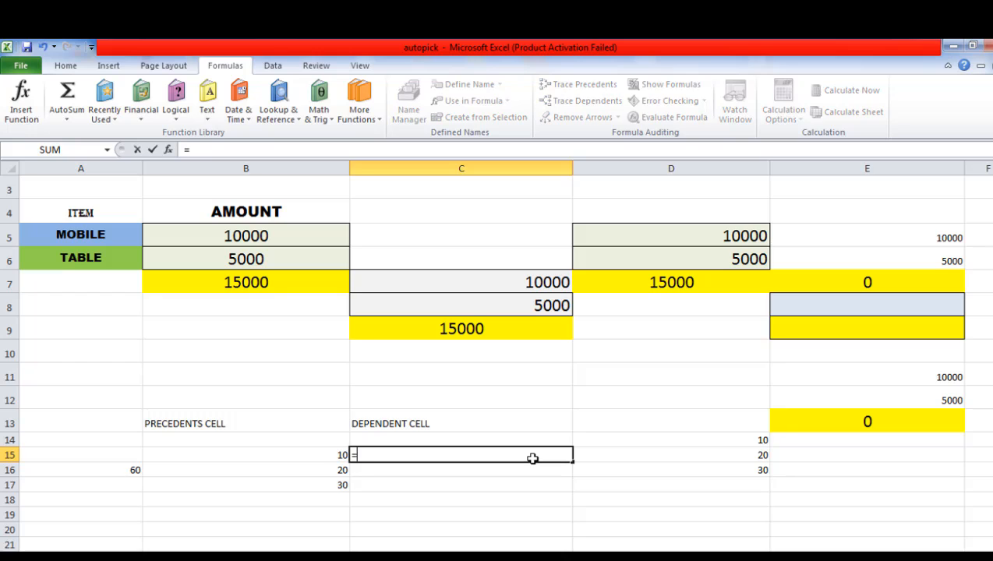
type("SUM")
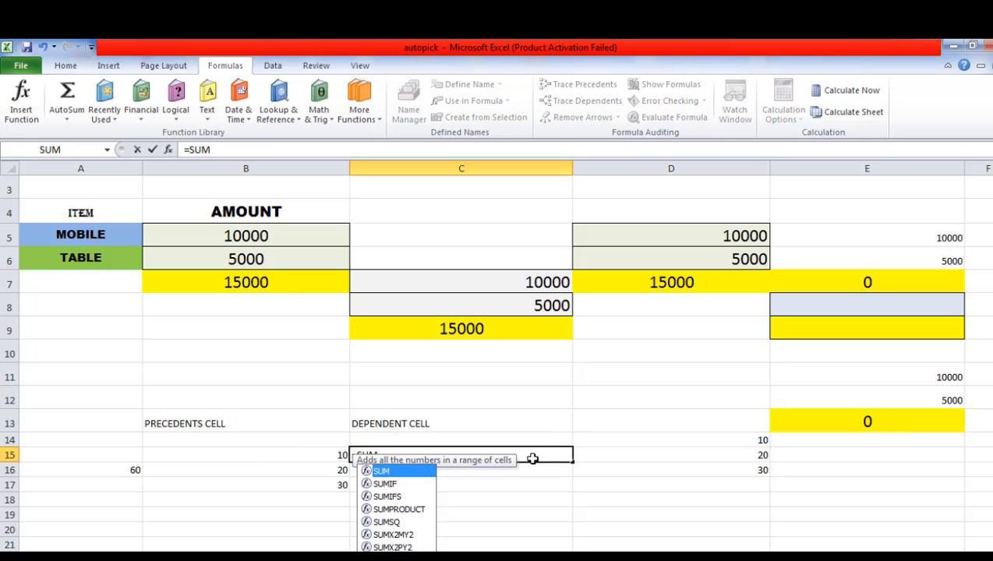
type("(")
left_click(712, 439)
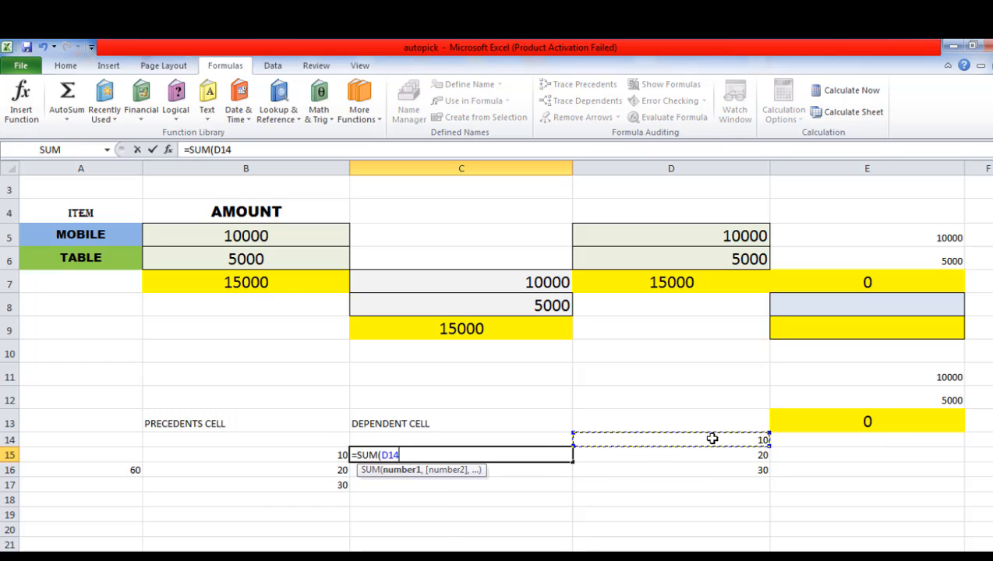
type("+")
left_click(723, 458)
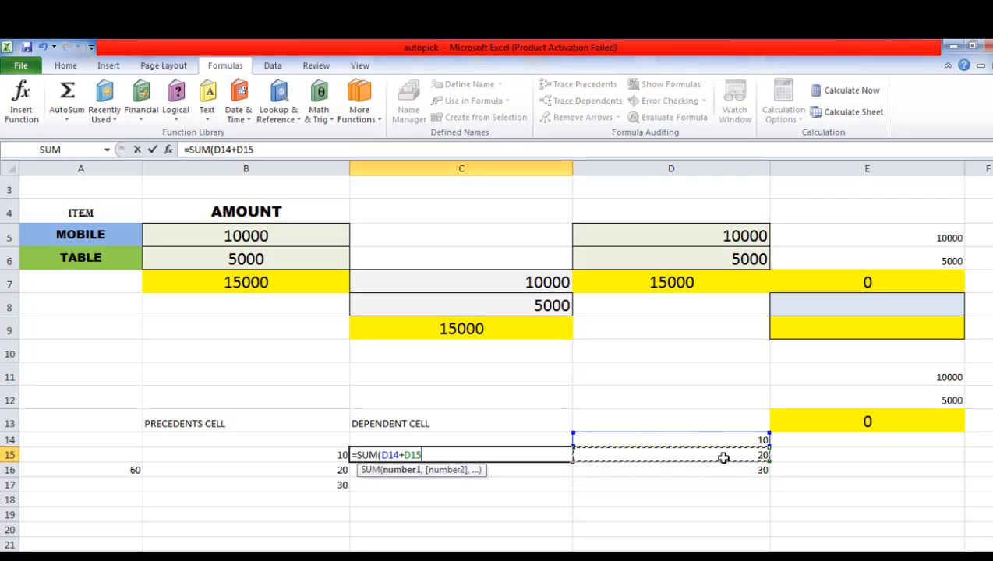
type("+")
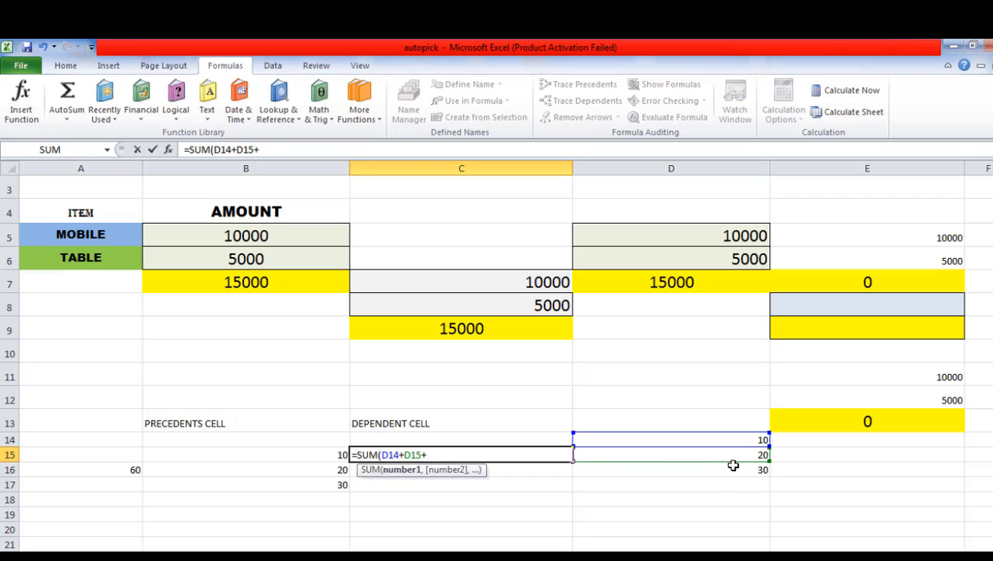
left_click(734, 470)
key("Return")
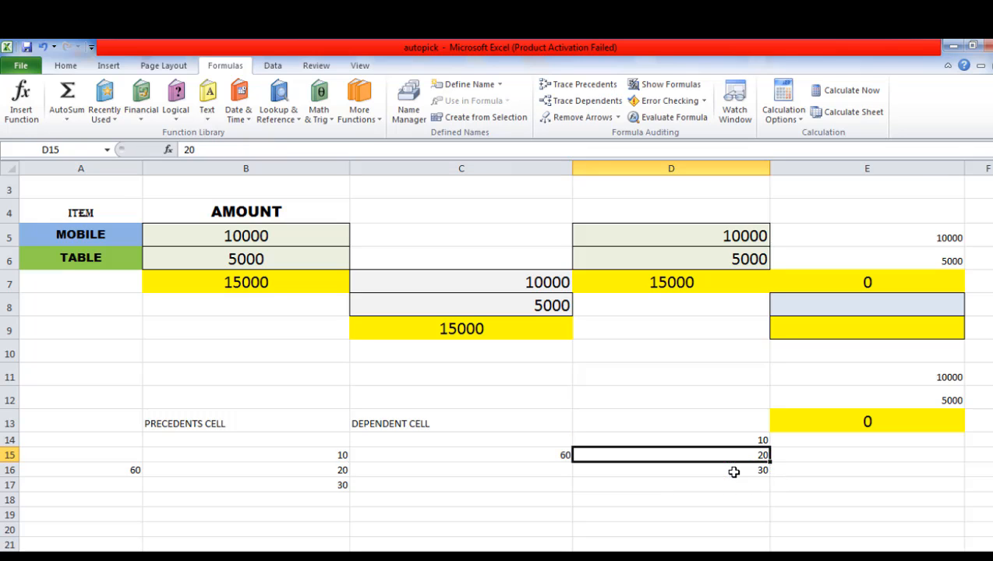
Step: Try to trace the dependents of the total in C15 and close the alert
left_click(549, 454)
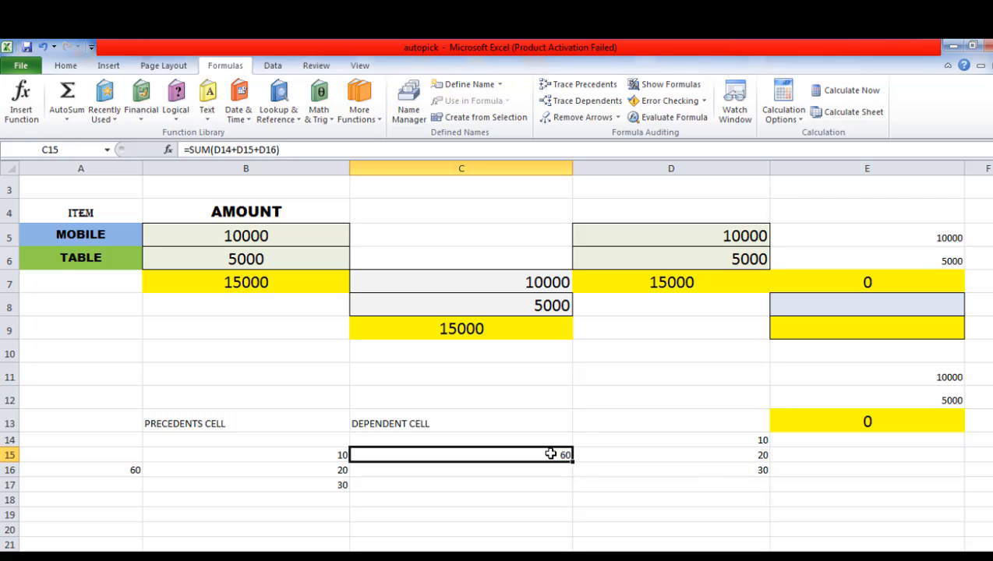
left_click(595, 104)
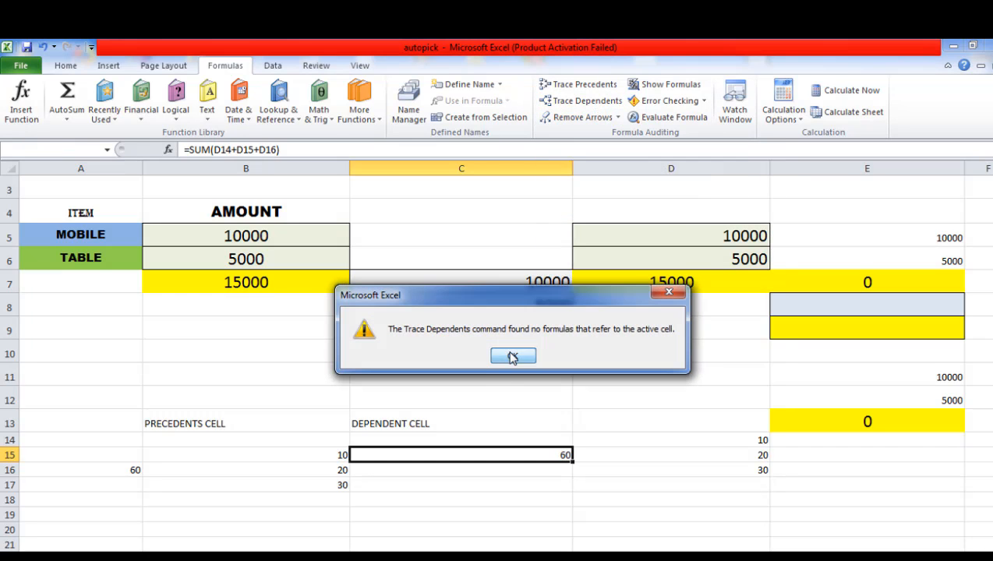
left_click(513, 356)
Step: Trace the dependents of each of the sample numbers in D14, D15 and D16
left_click(691, 443)
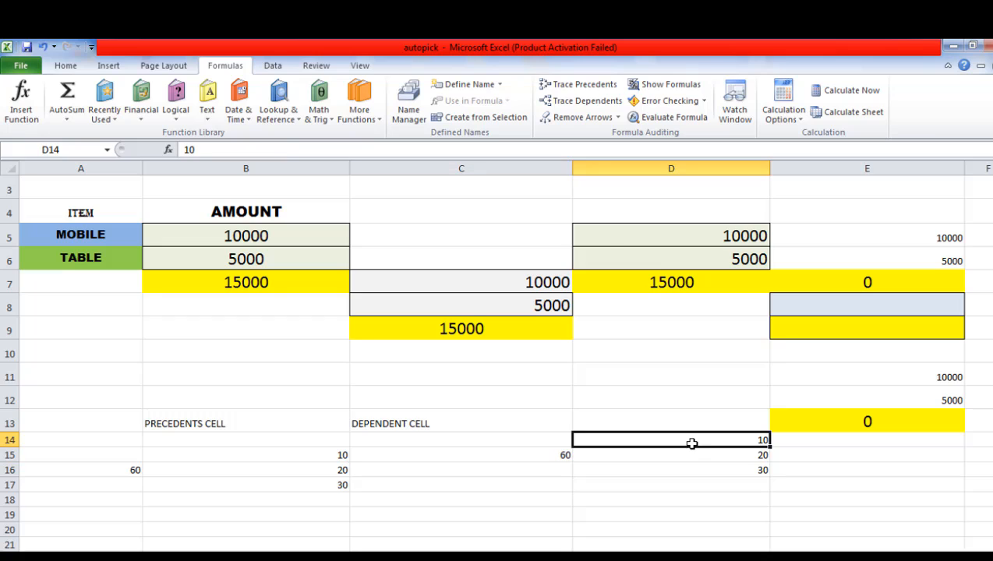
left_click(586, 100)
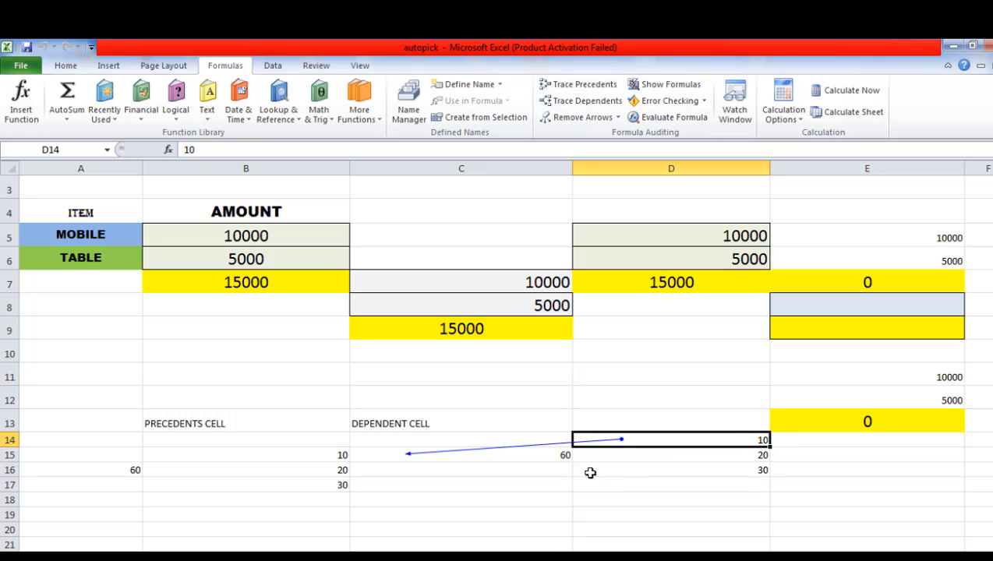
left_click(563, 457)
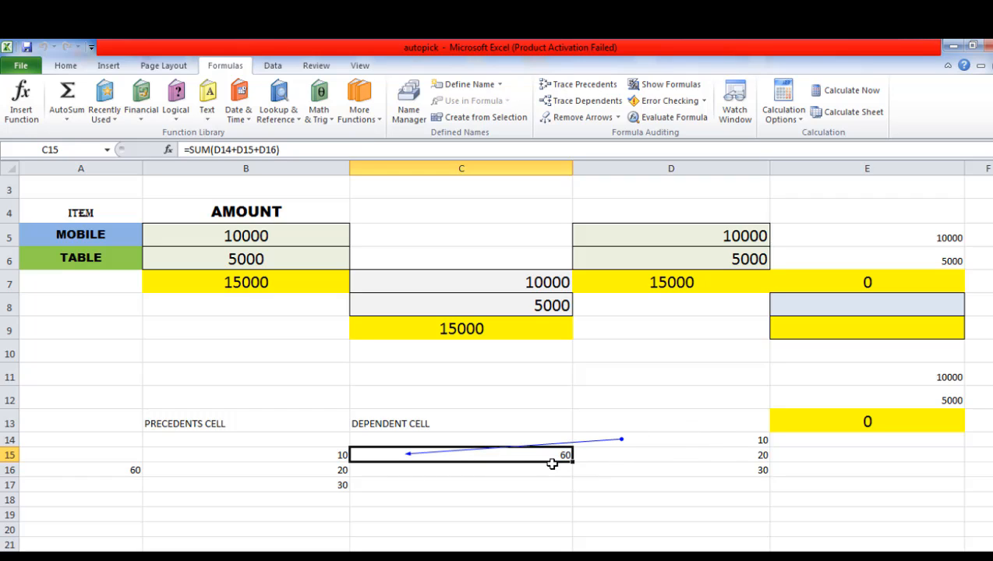
left_click(668, 455)
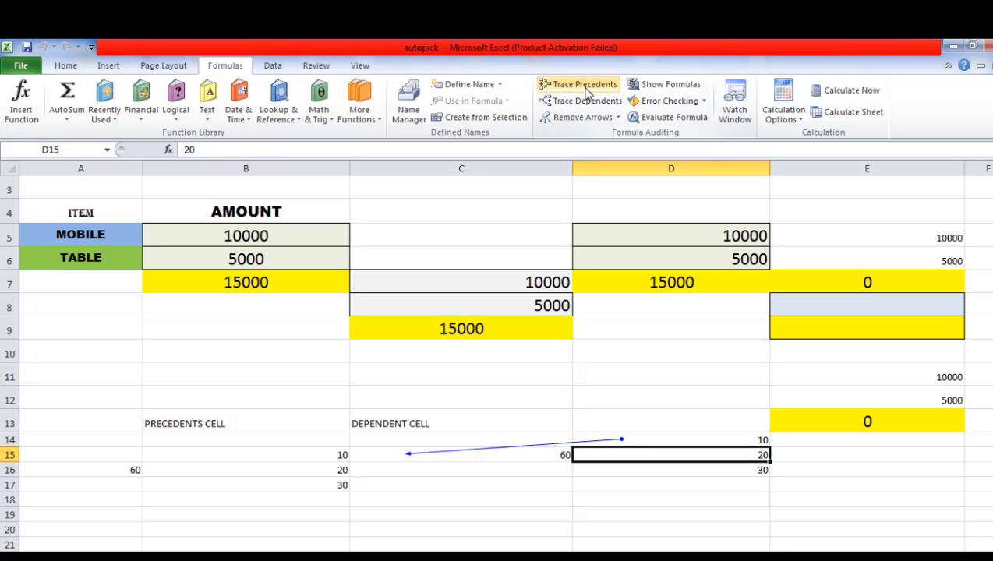
left_click(590, 102)
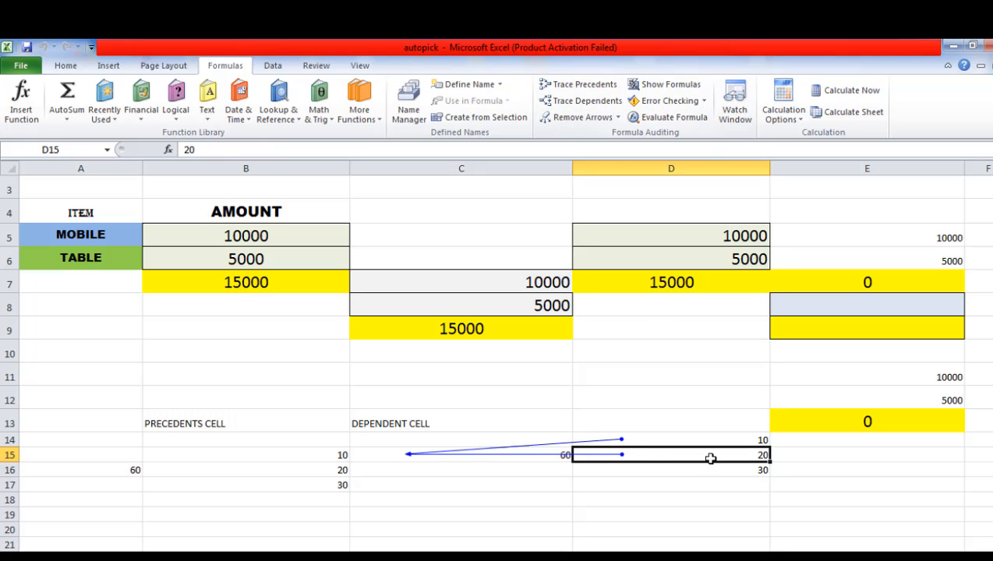
left_click(667, 470)
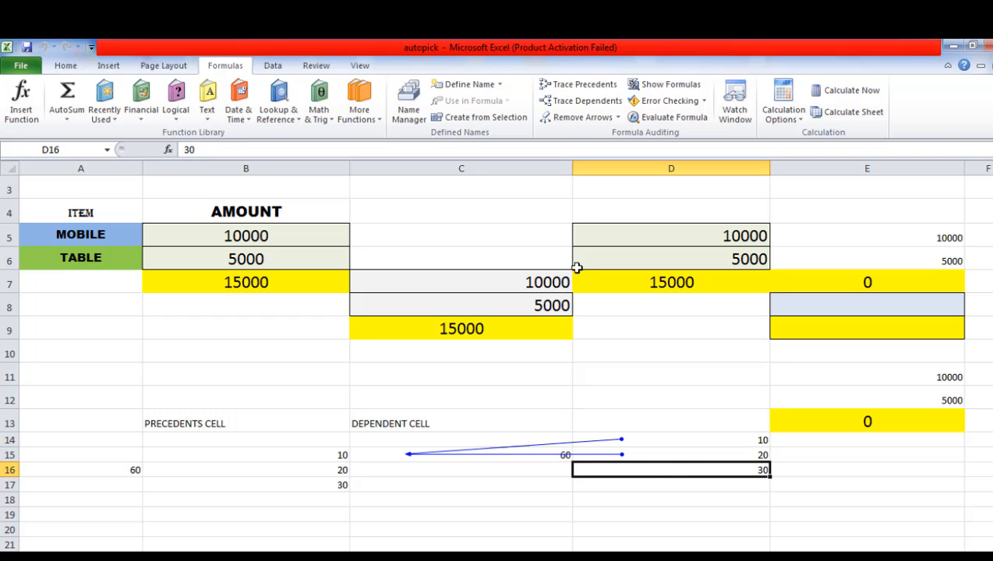
left_click(587, 102)
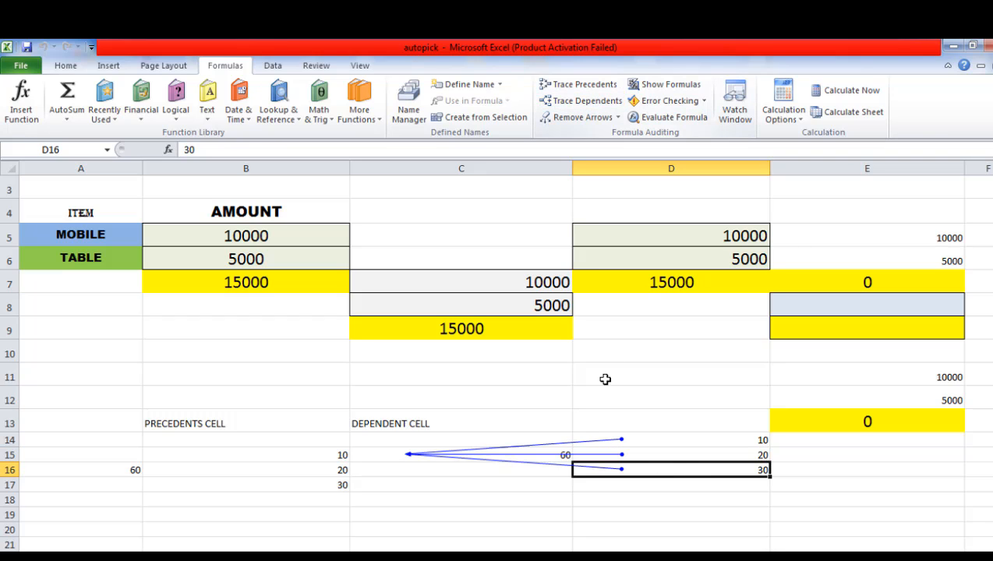